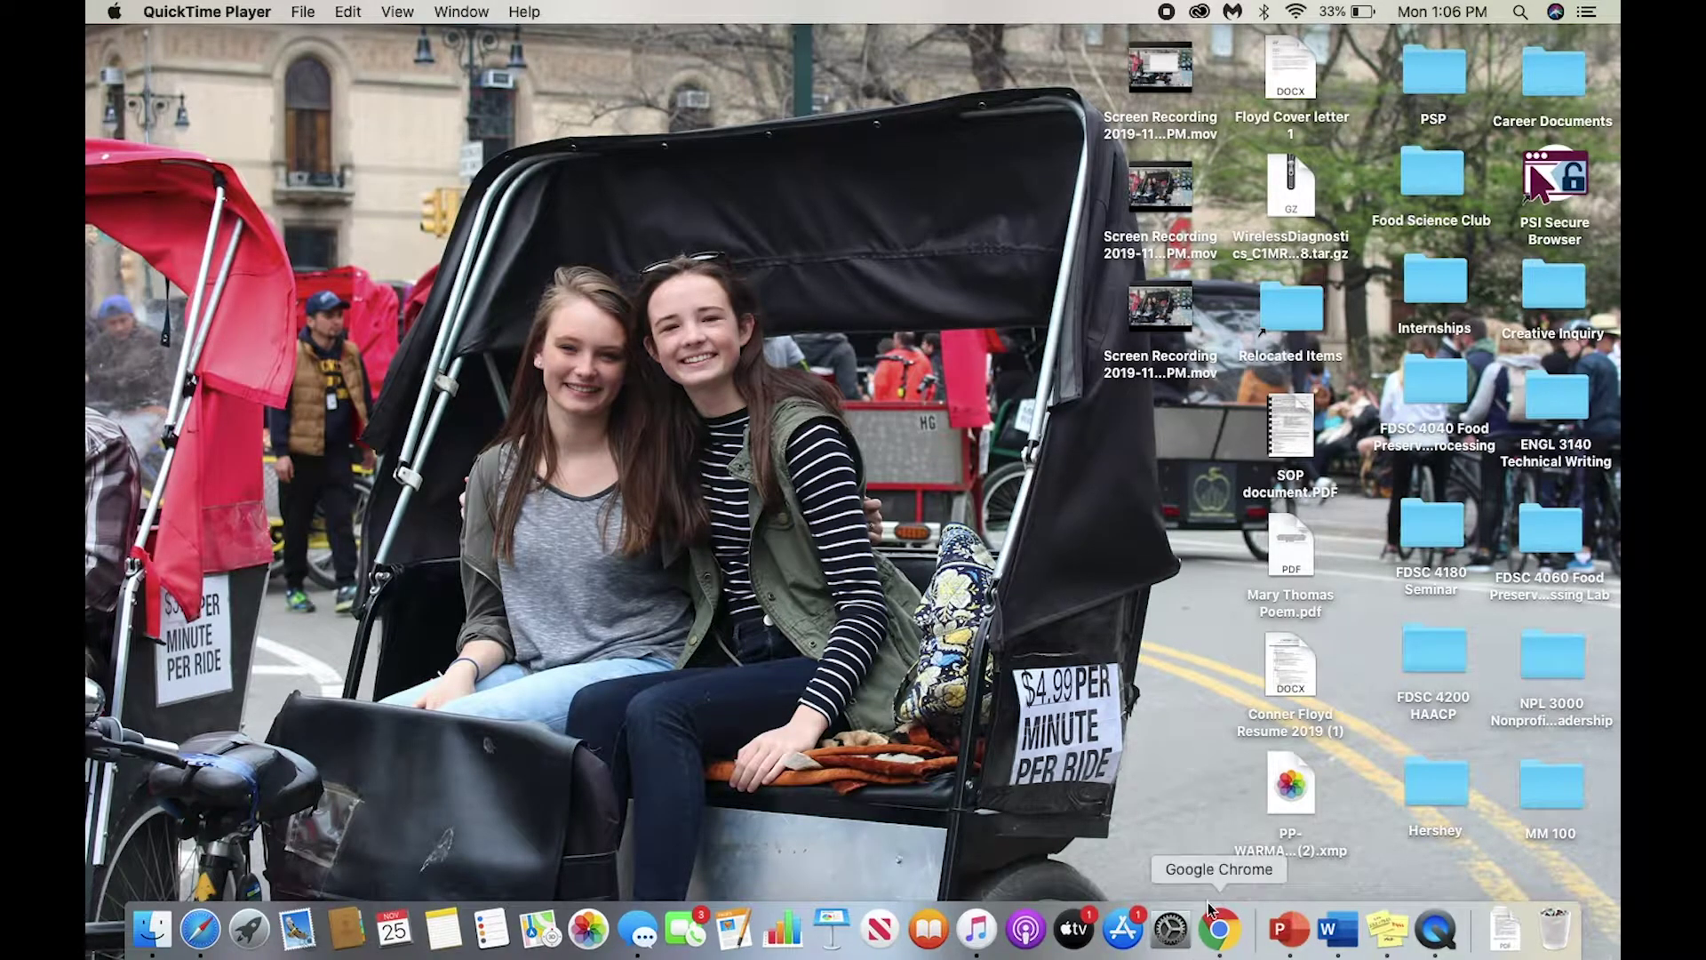
Step: Launch Google Chrome from the Dock
click(1218, 933)
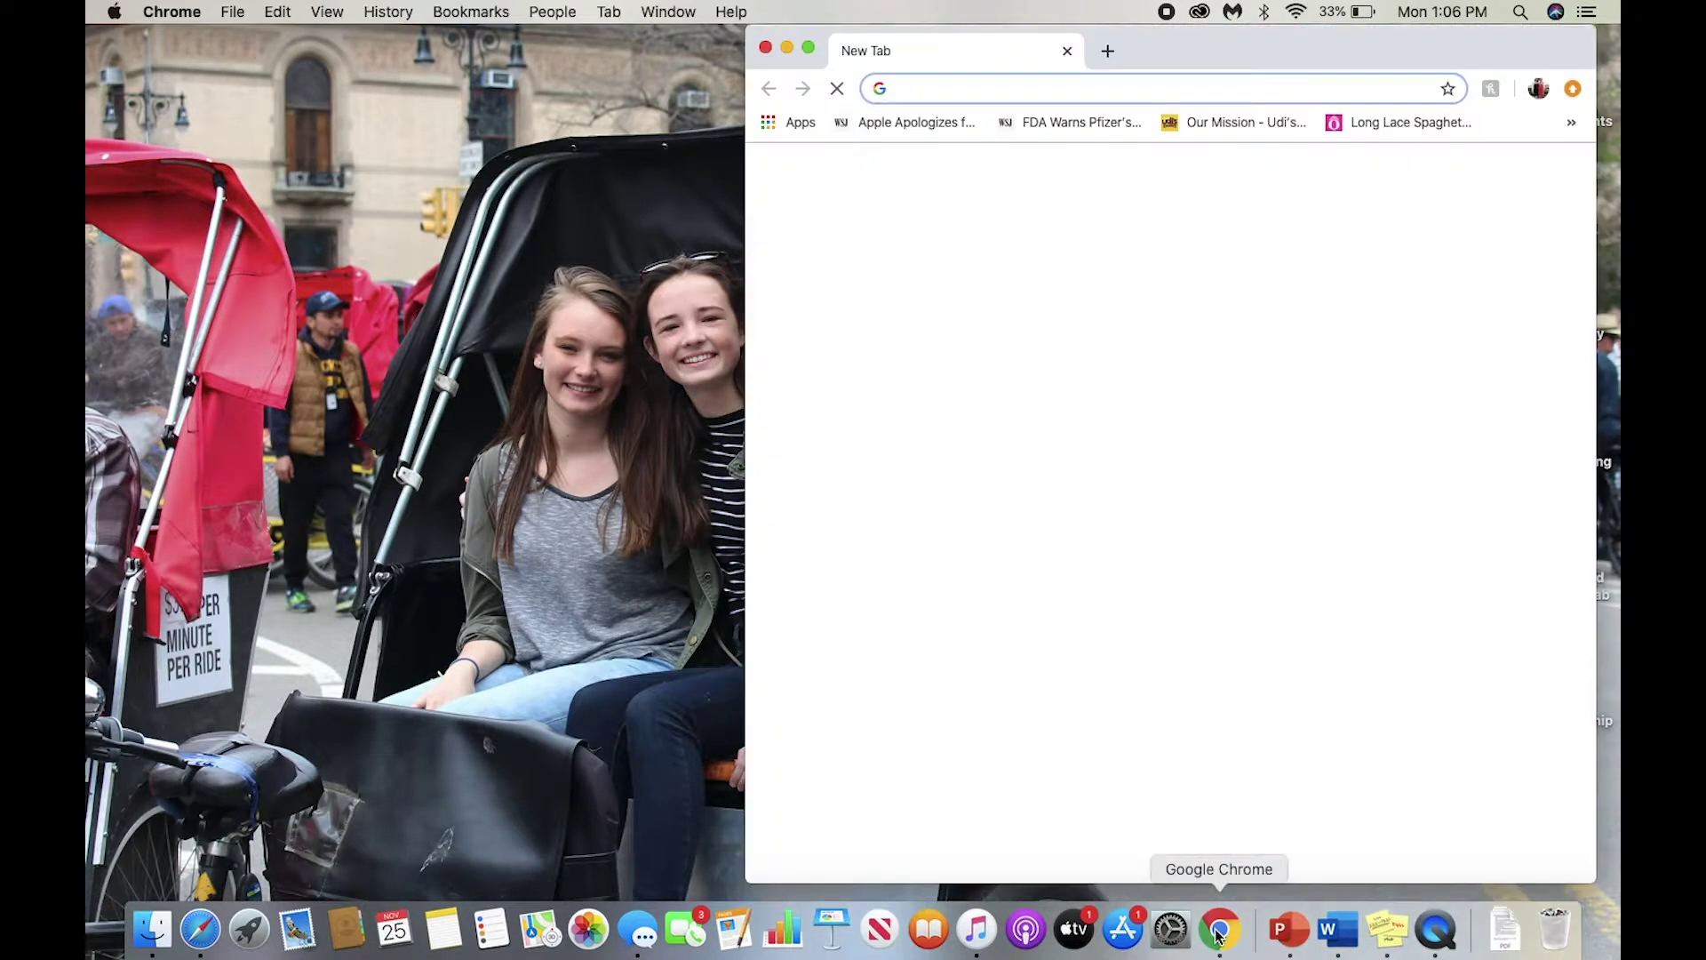
text(etsy)
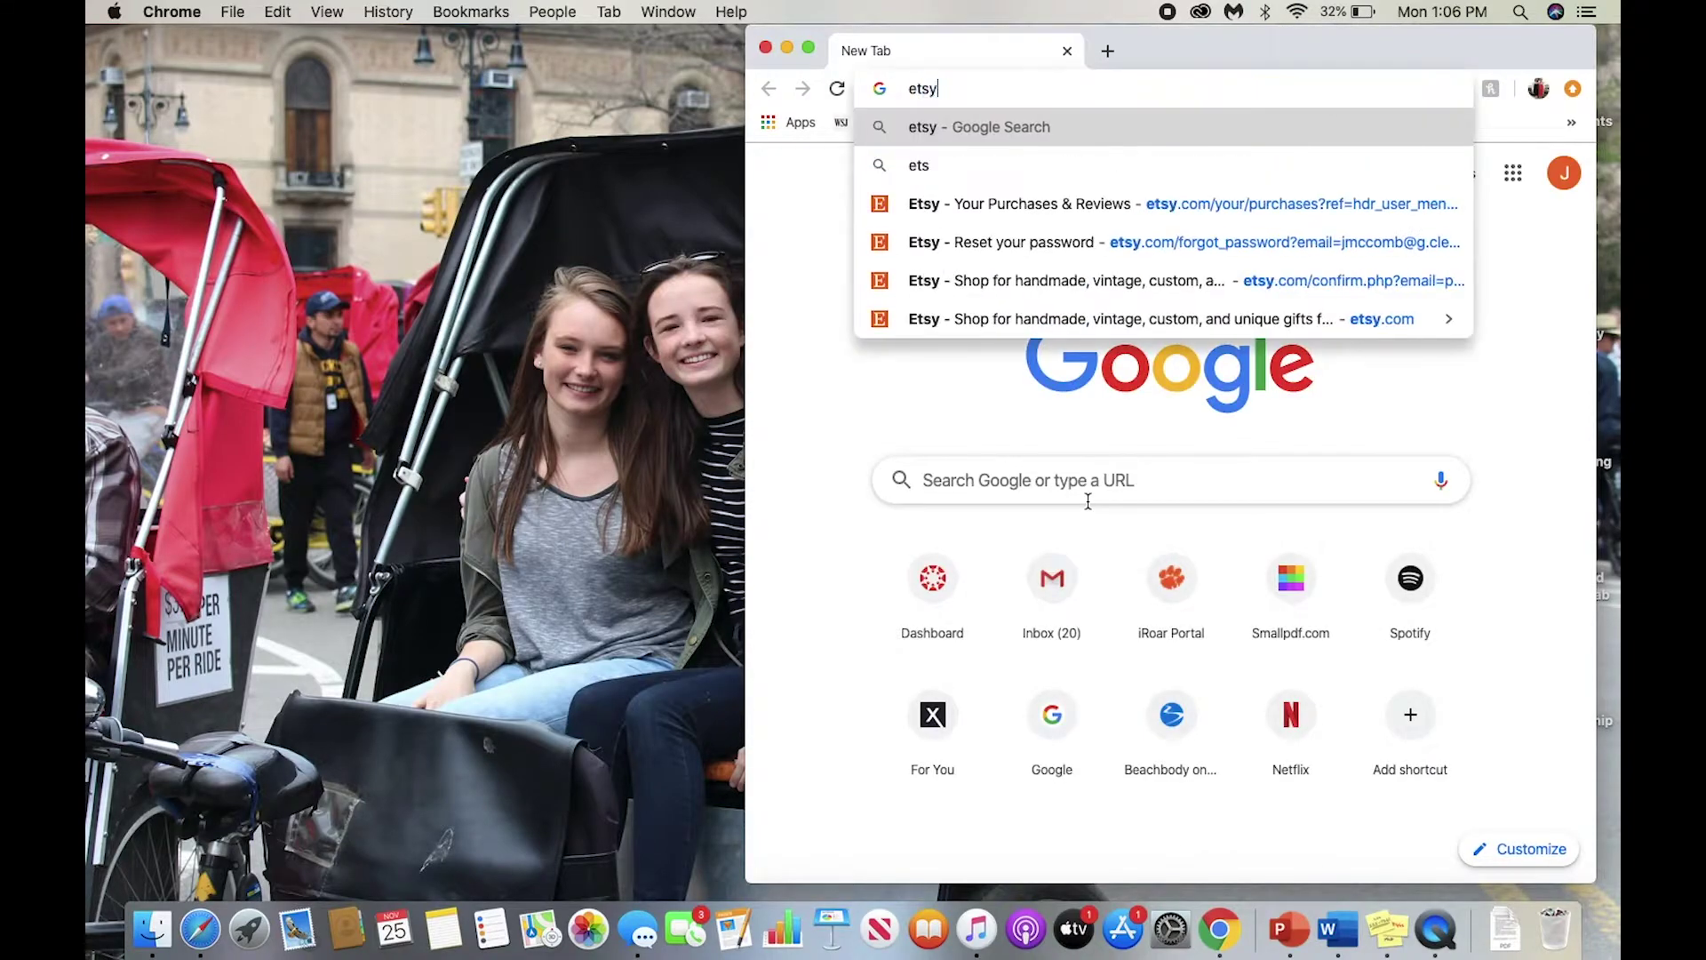
Step: Search for etsy, open the Etsy site, and make Chrome fullscreen
key(Return)
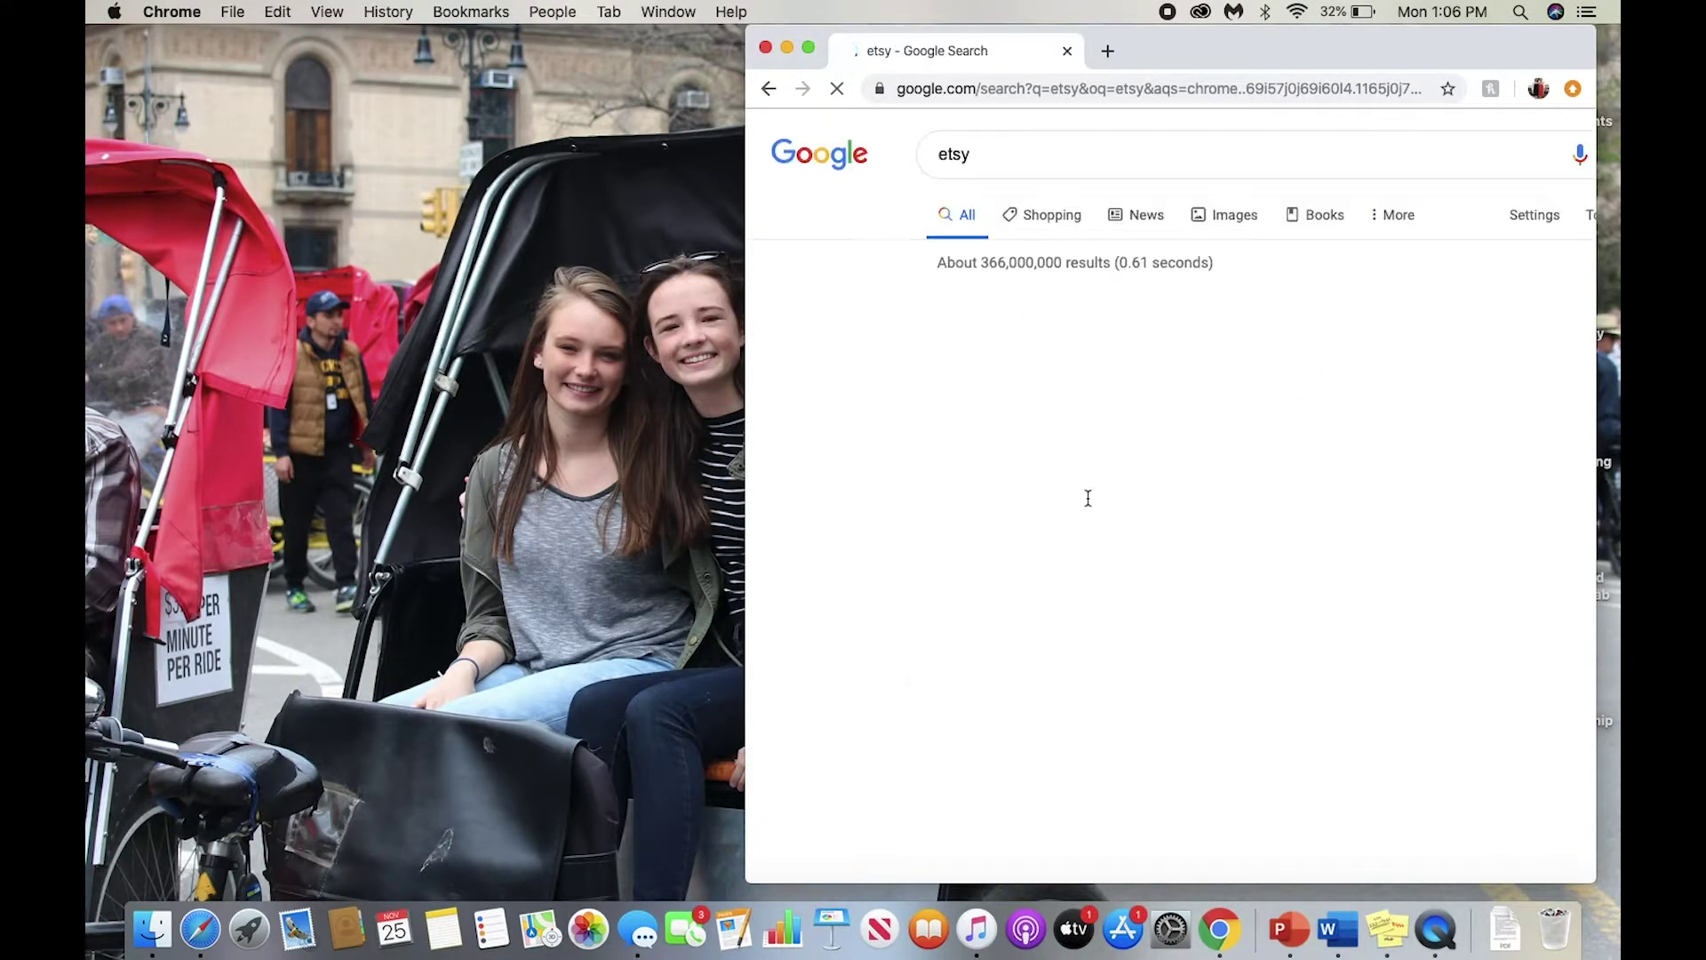
click(1105, 312)
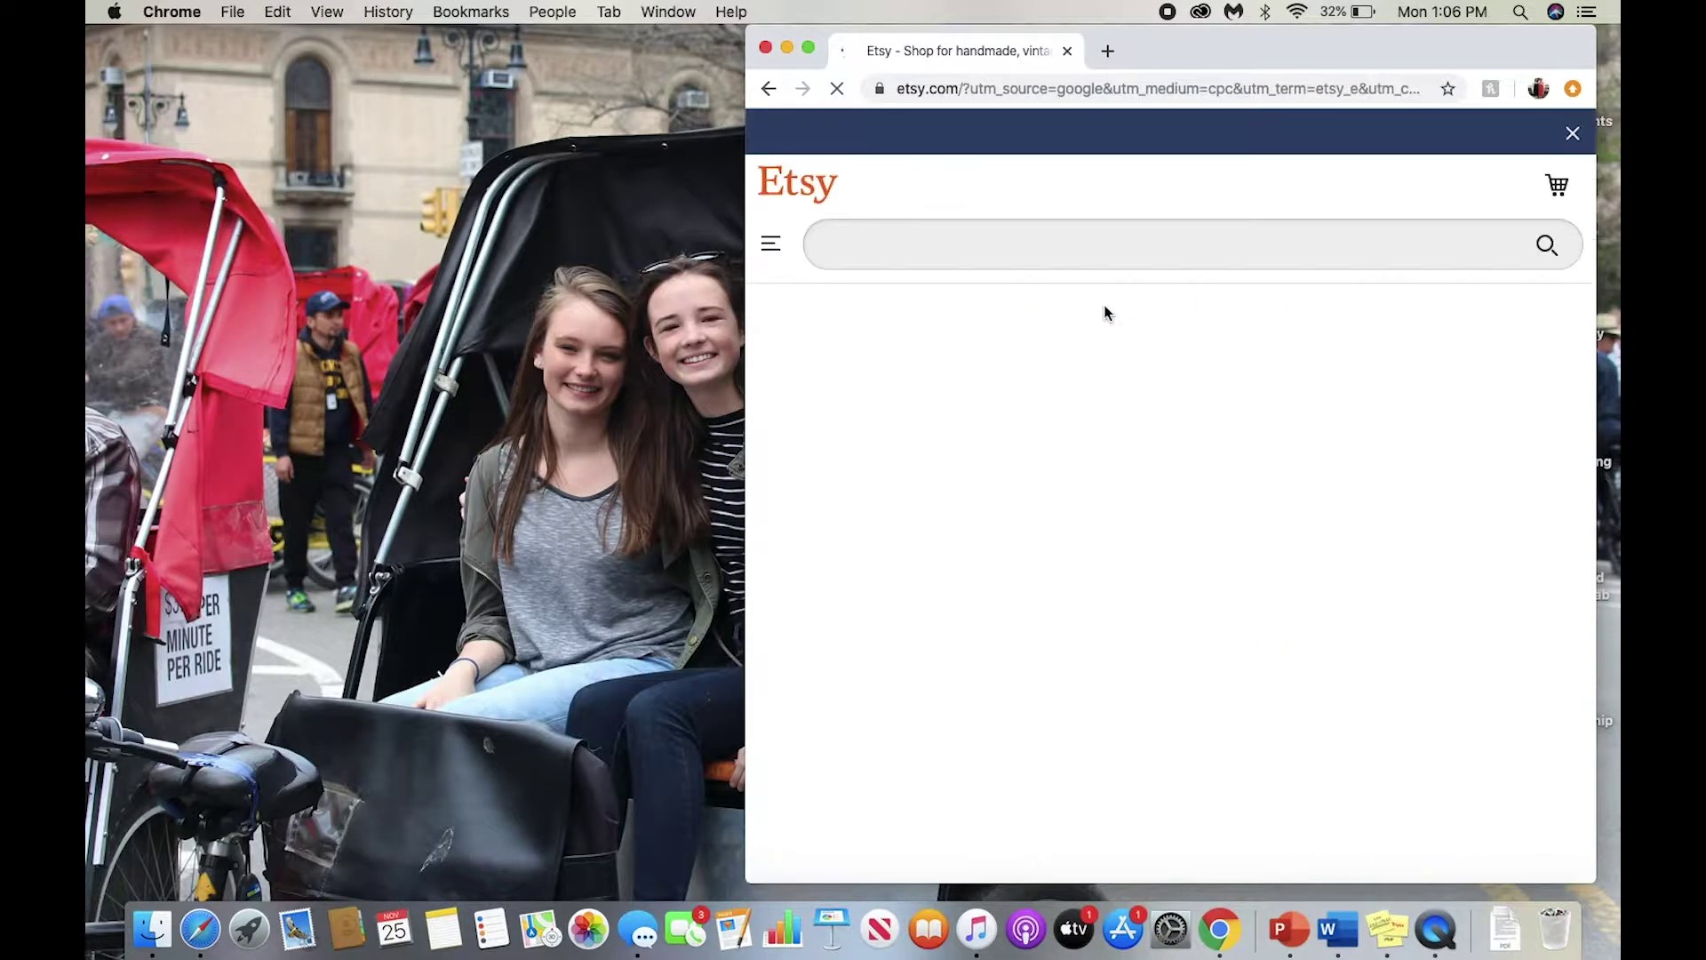
click(808, 49)
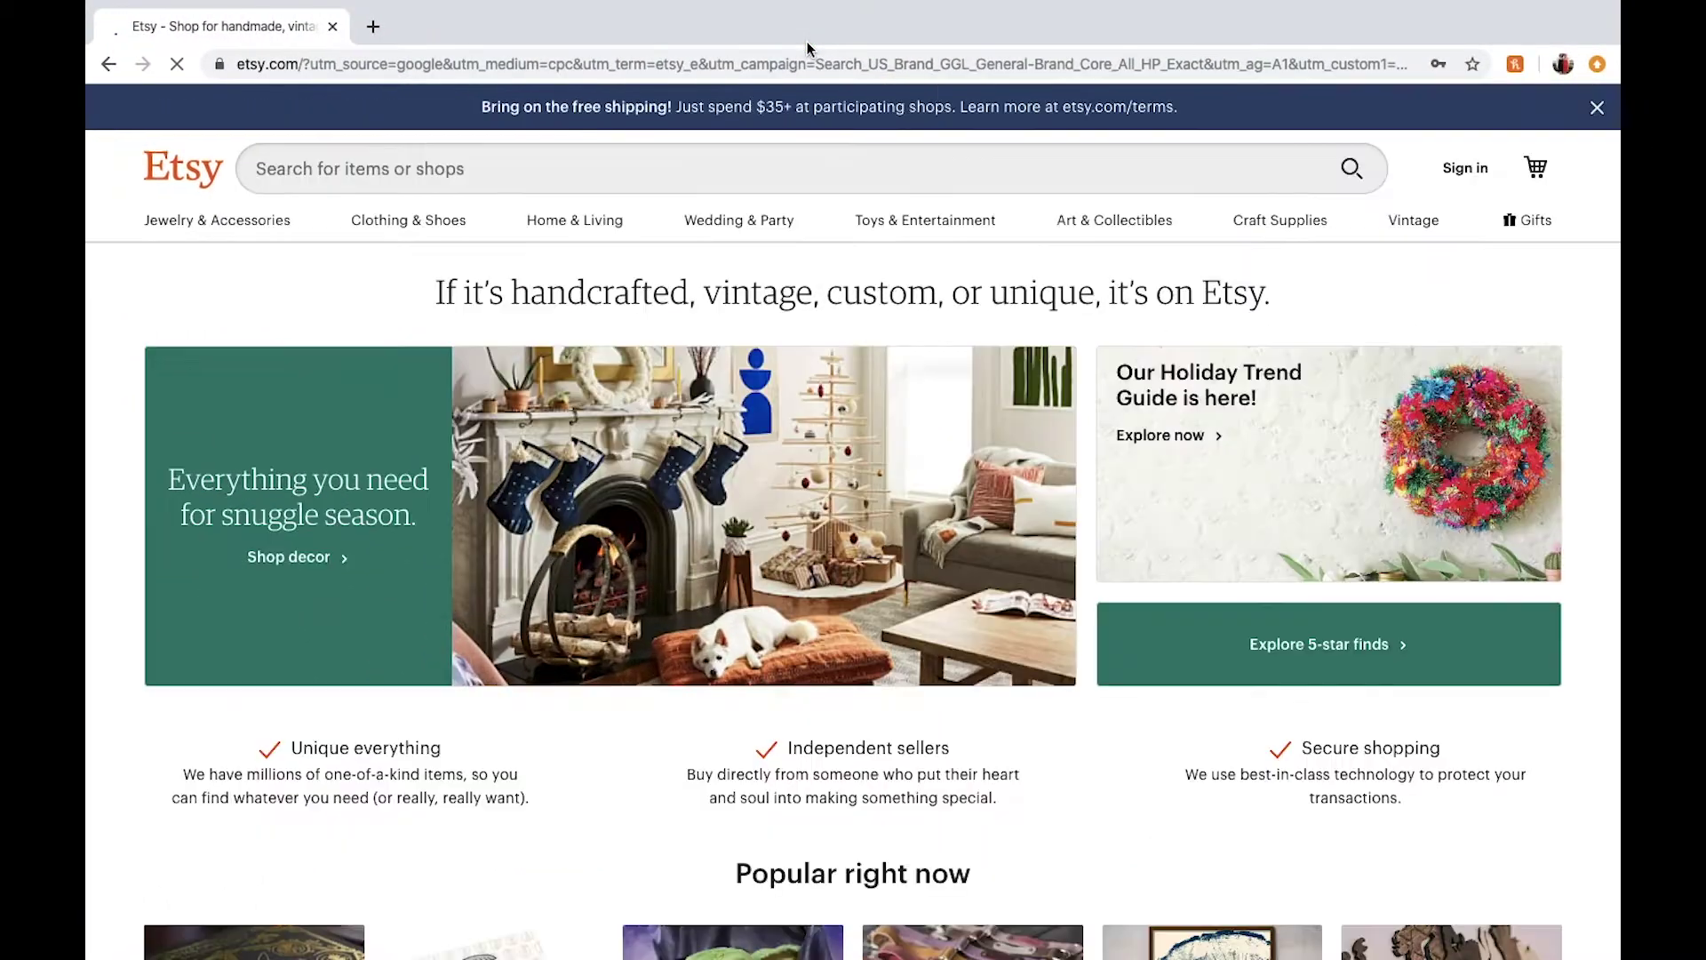
Step: Sign in to Etsy with the second saved account and go to Purchases and reviews
click(1462, 169)
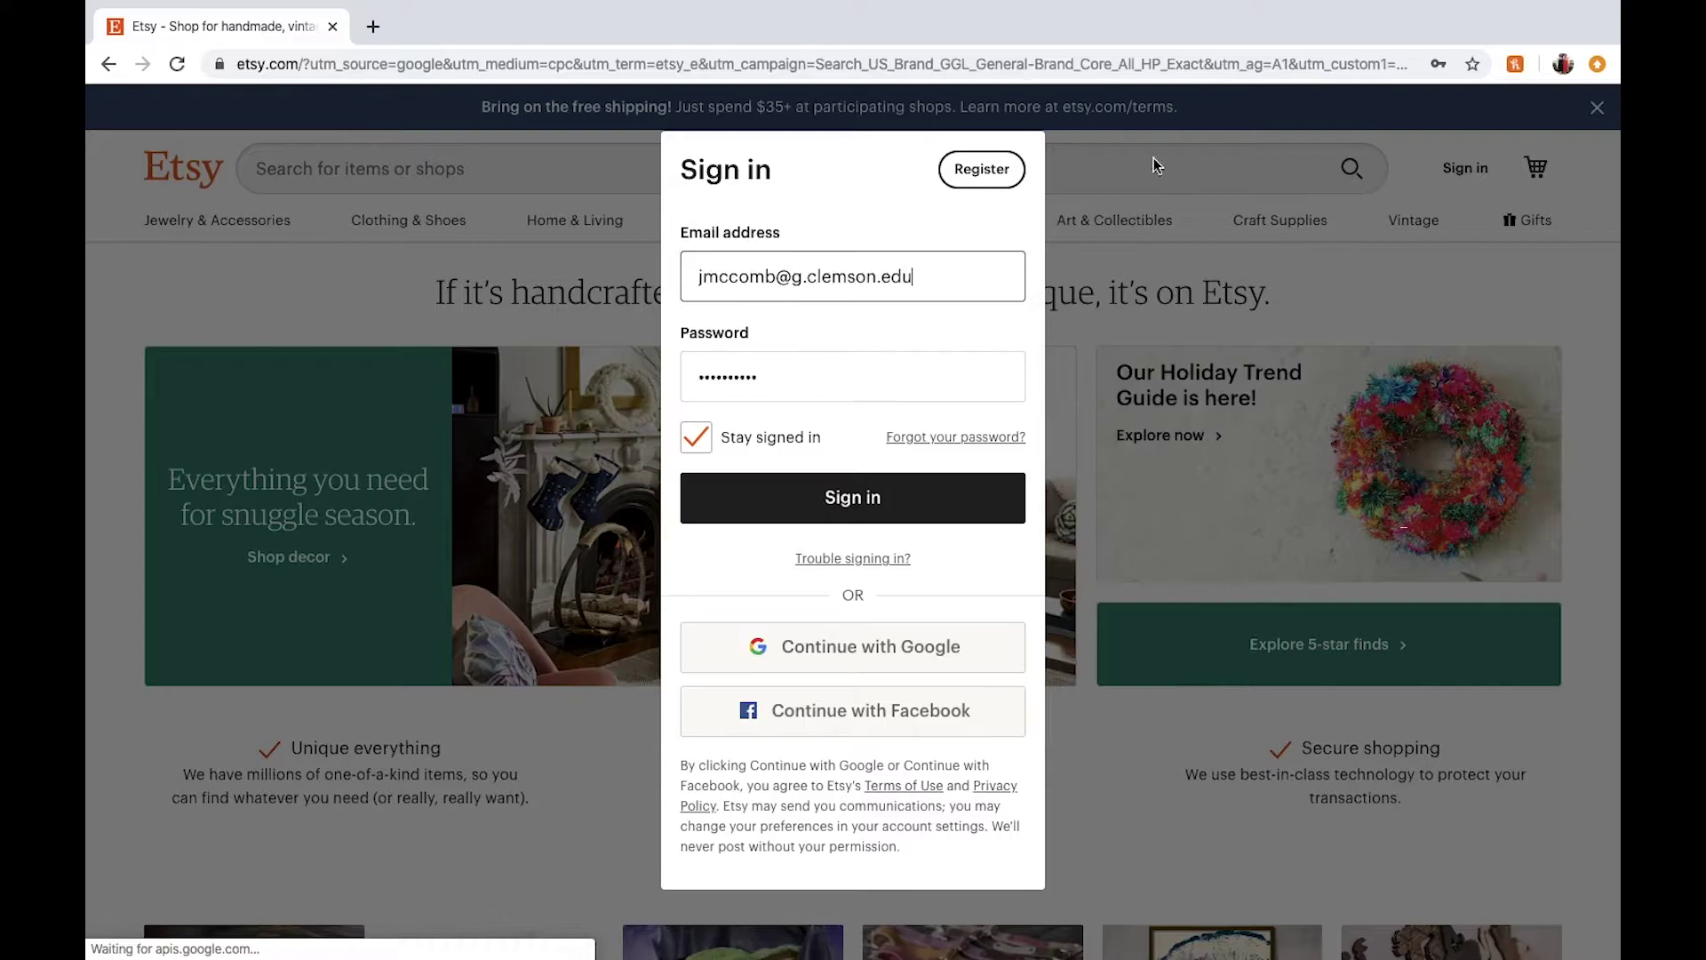
double_click(929, 276)
click(846, 405)
click(842, 499)
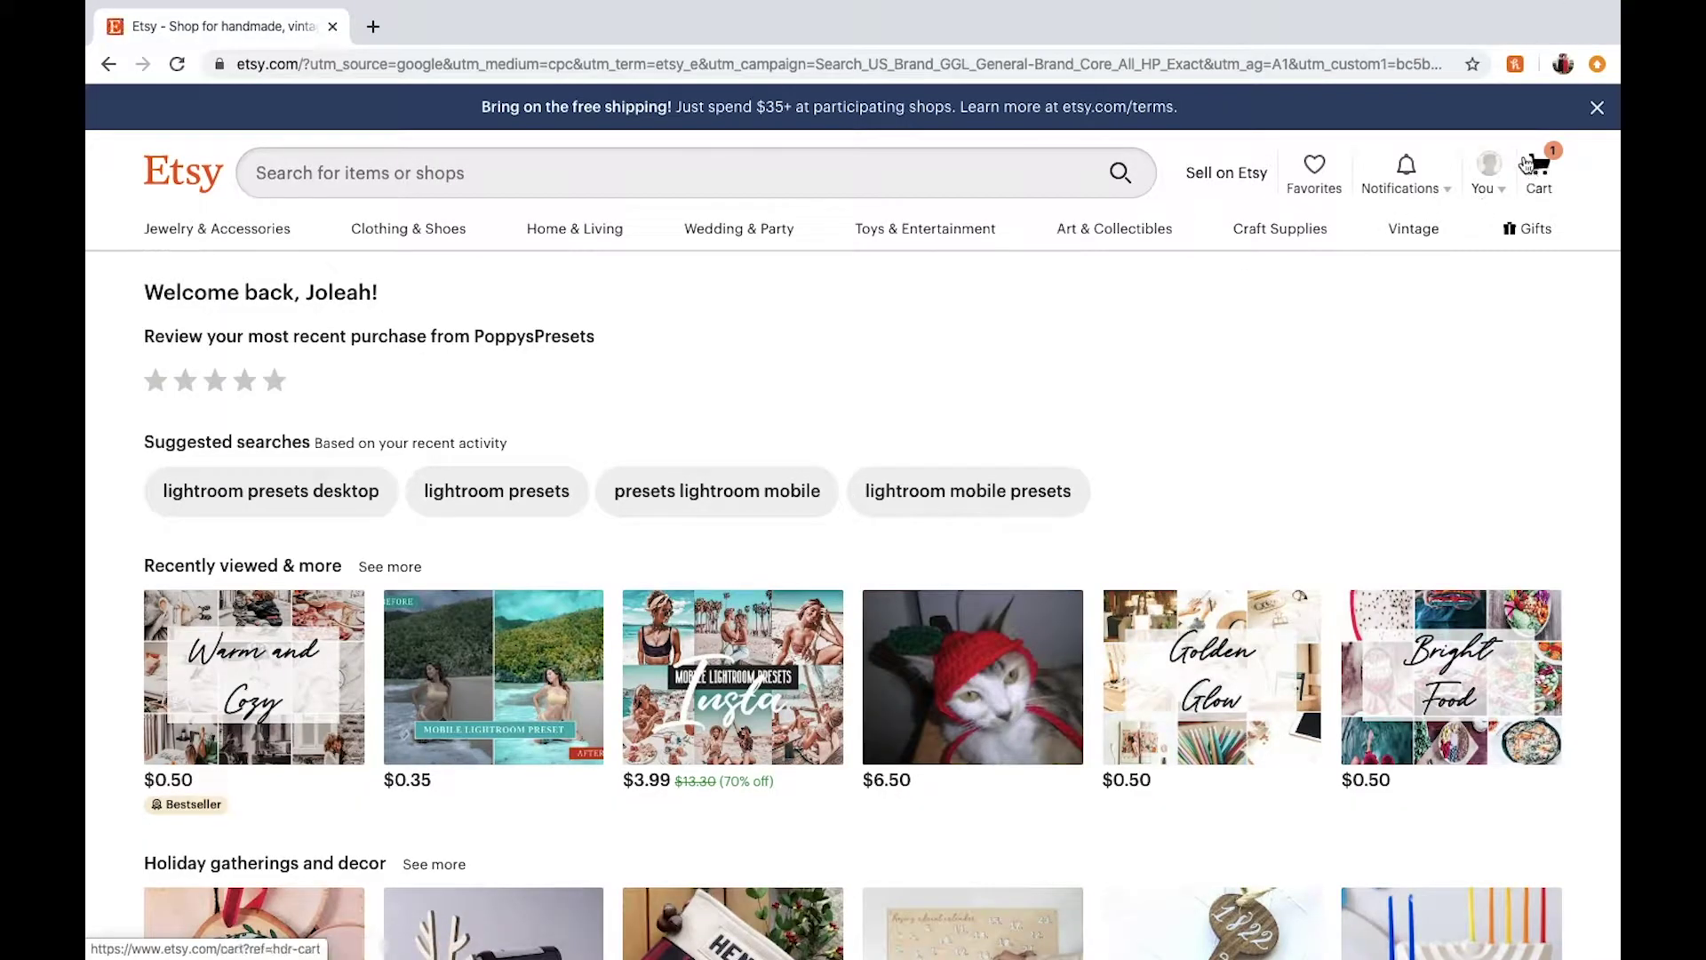
click(1503, 198)
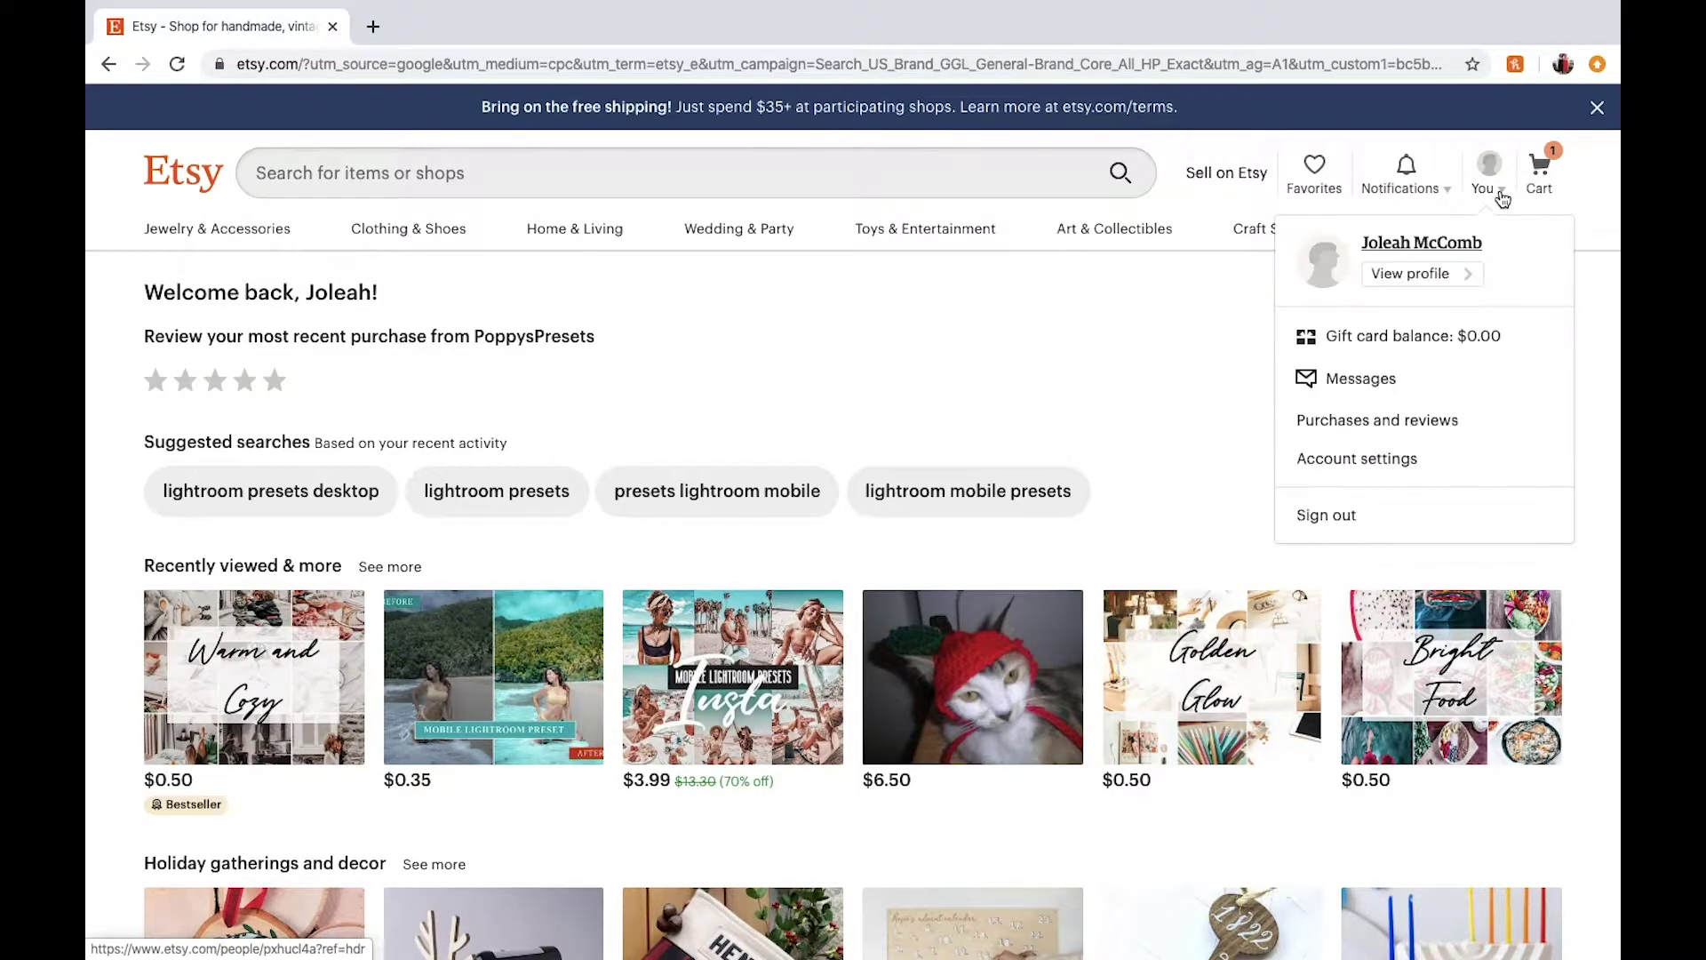
click(1448, 425)
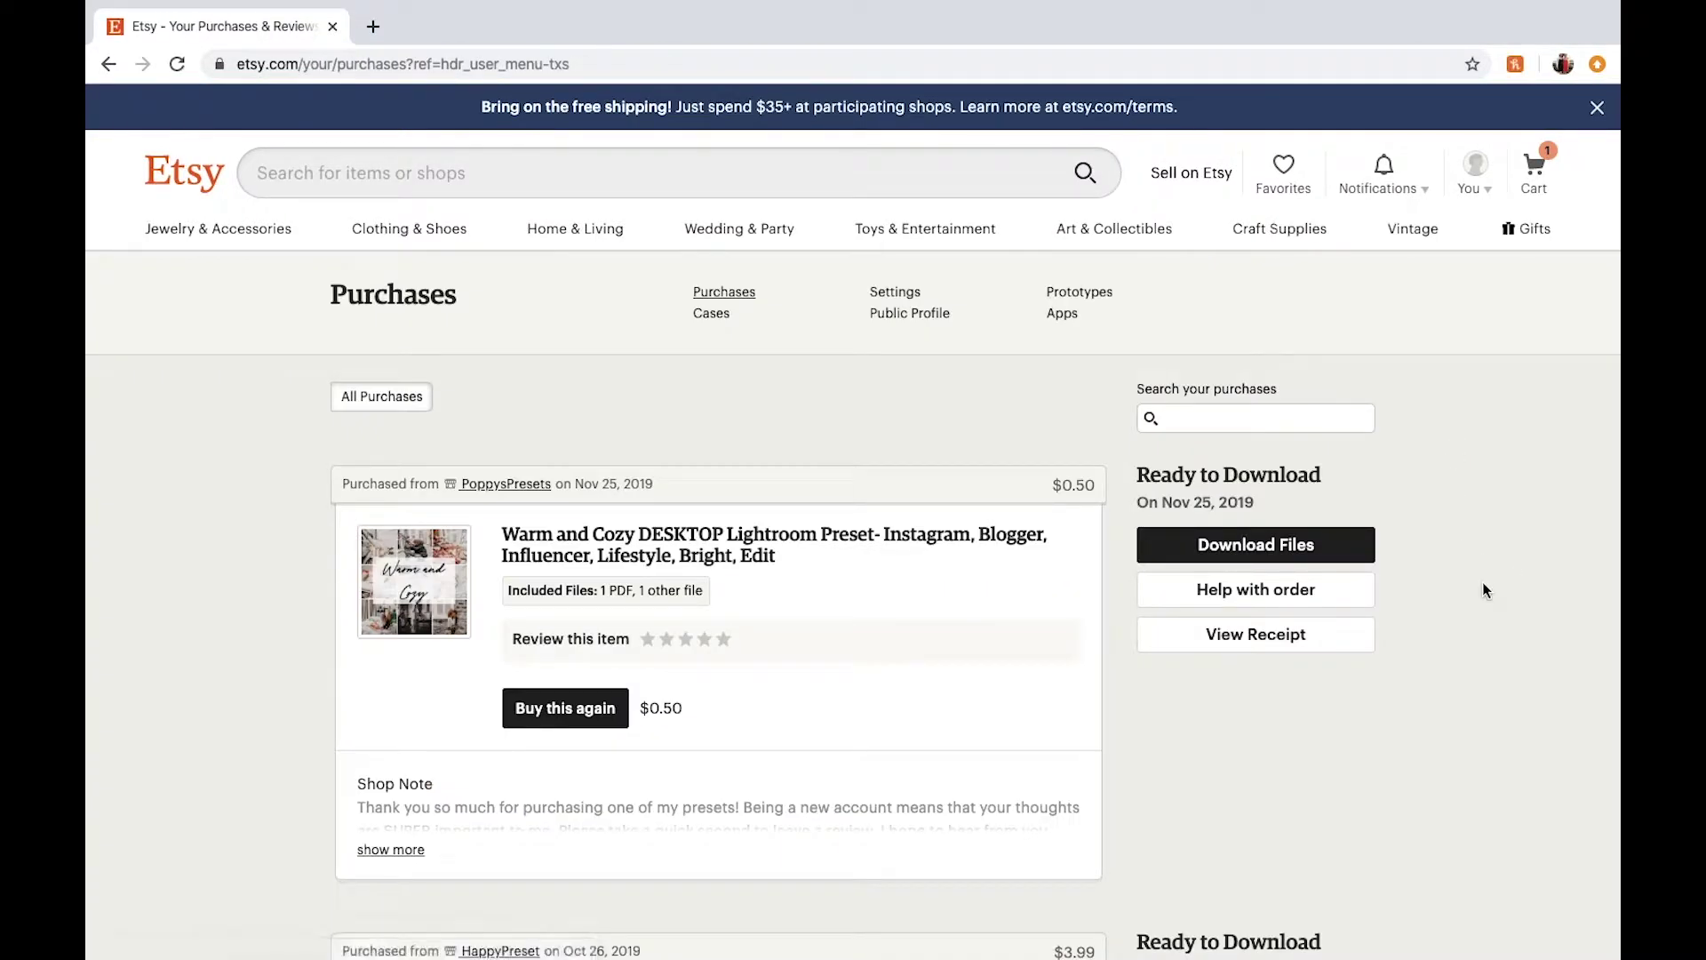
scroll(1486, 591, down, 3)
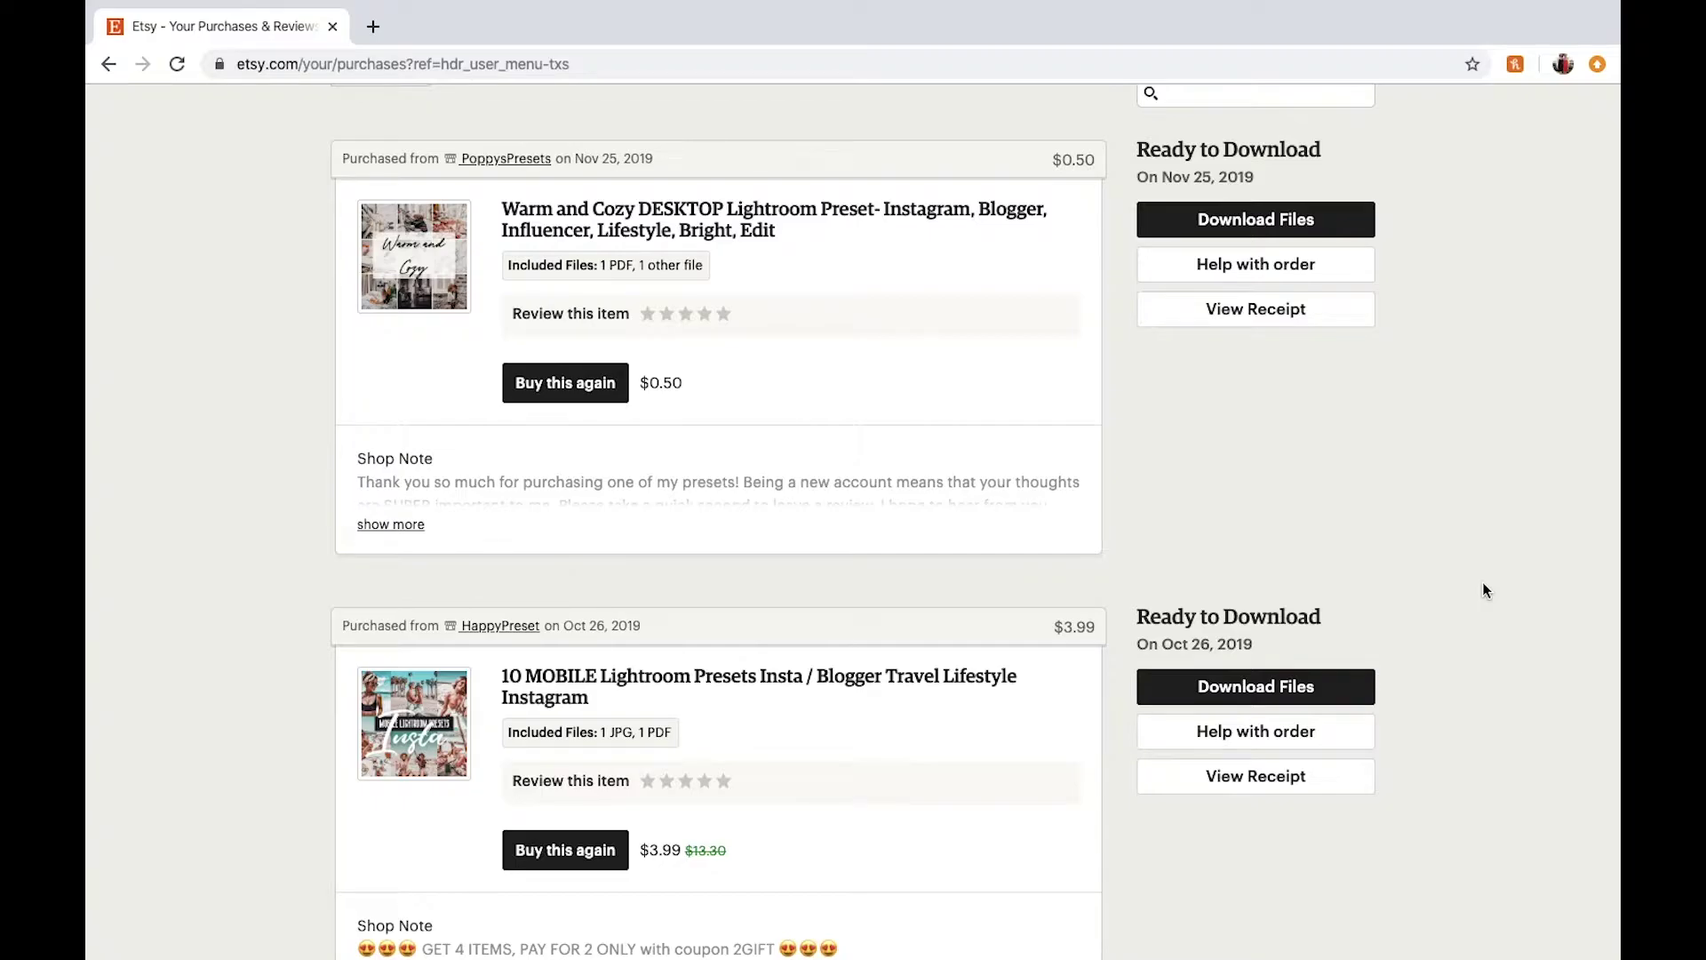
scroll(1483, 590, down, 2)
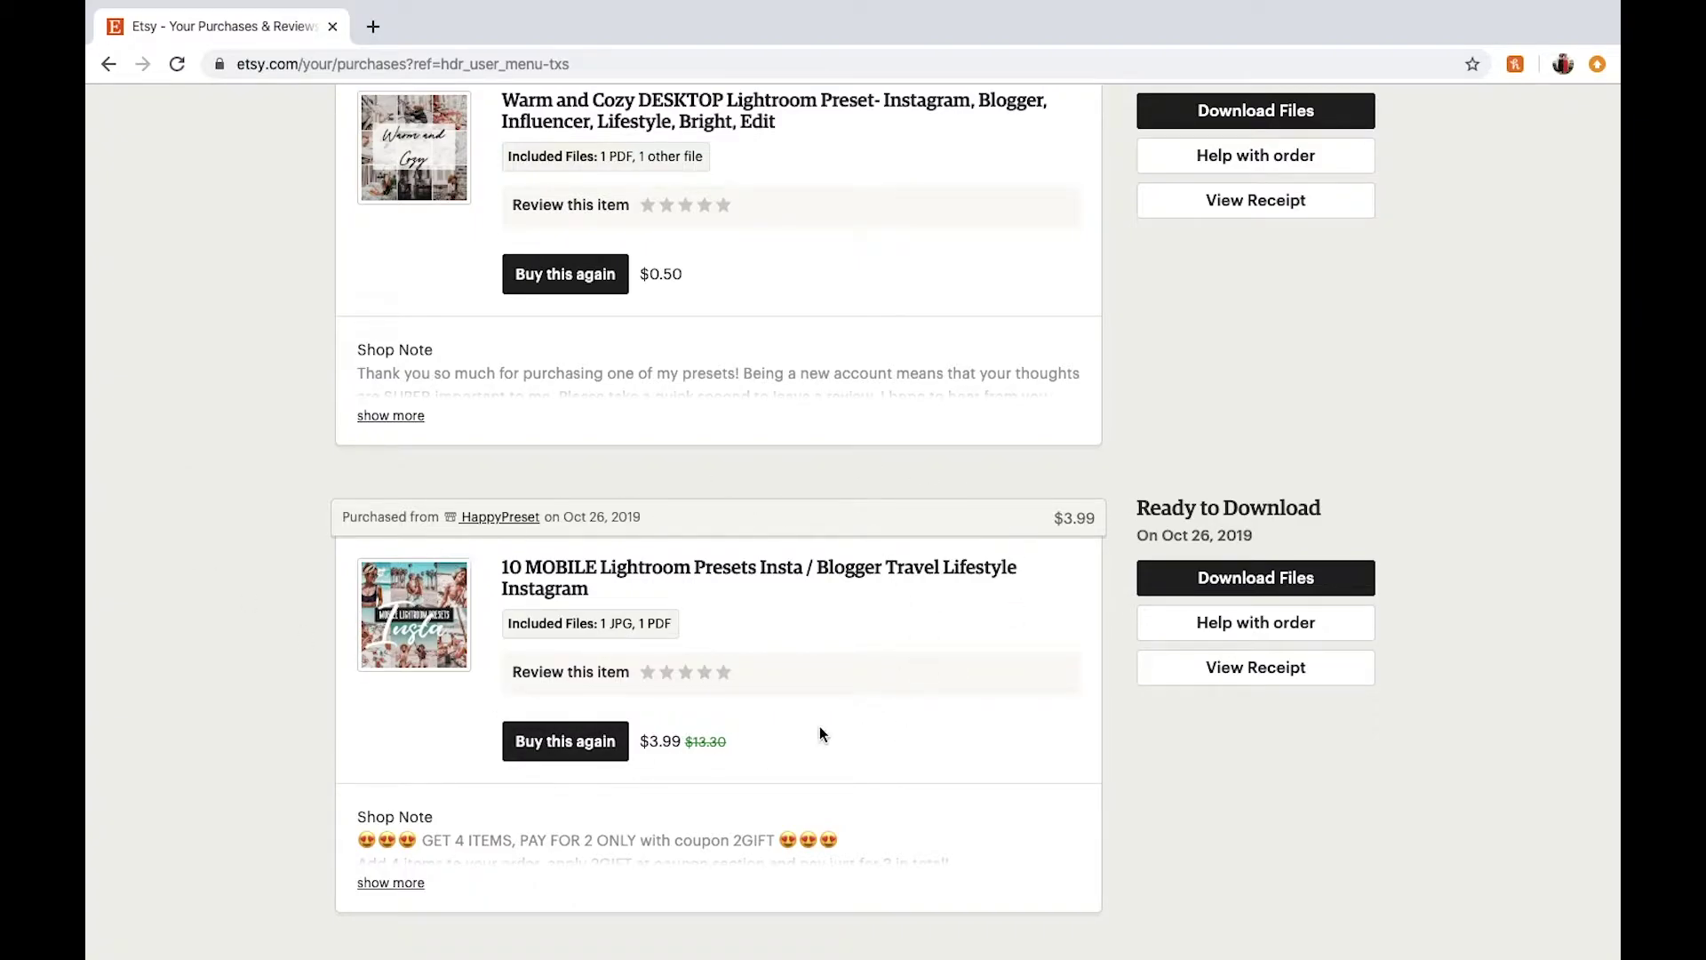
scroll(1132, 465, up, 3)
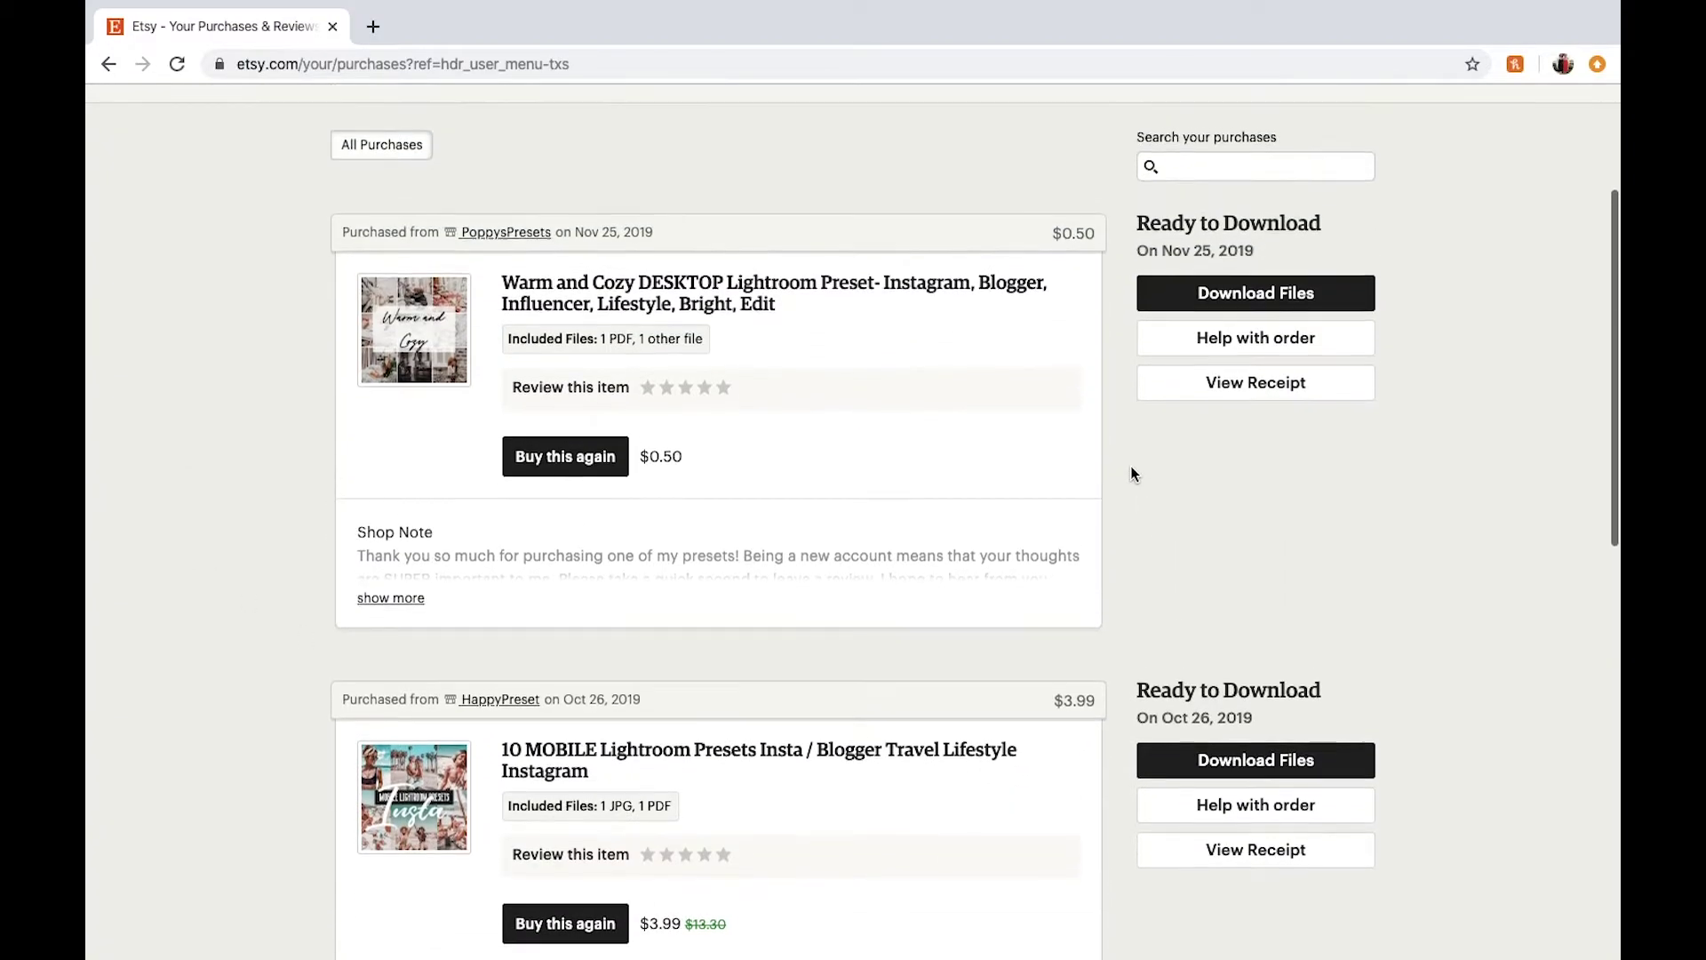
scroll(1130, 466, up, 1)
scroll(1132, 468, up, 1)
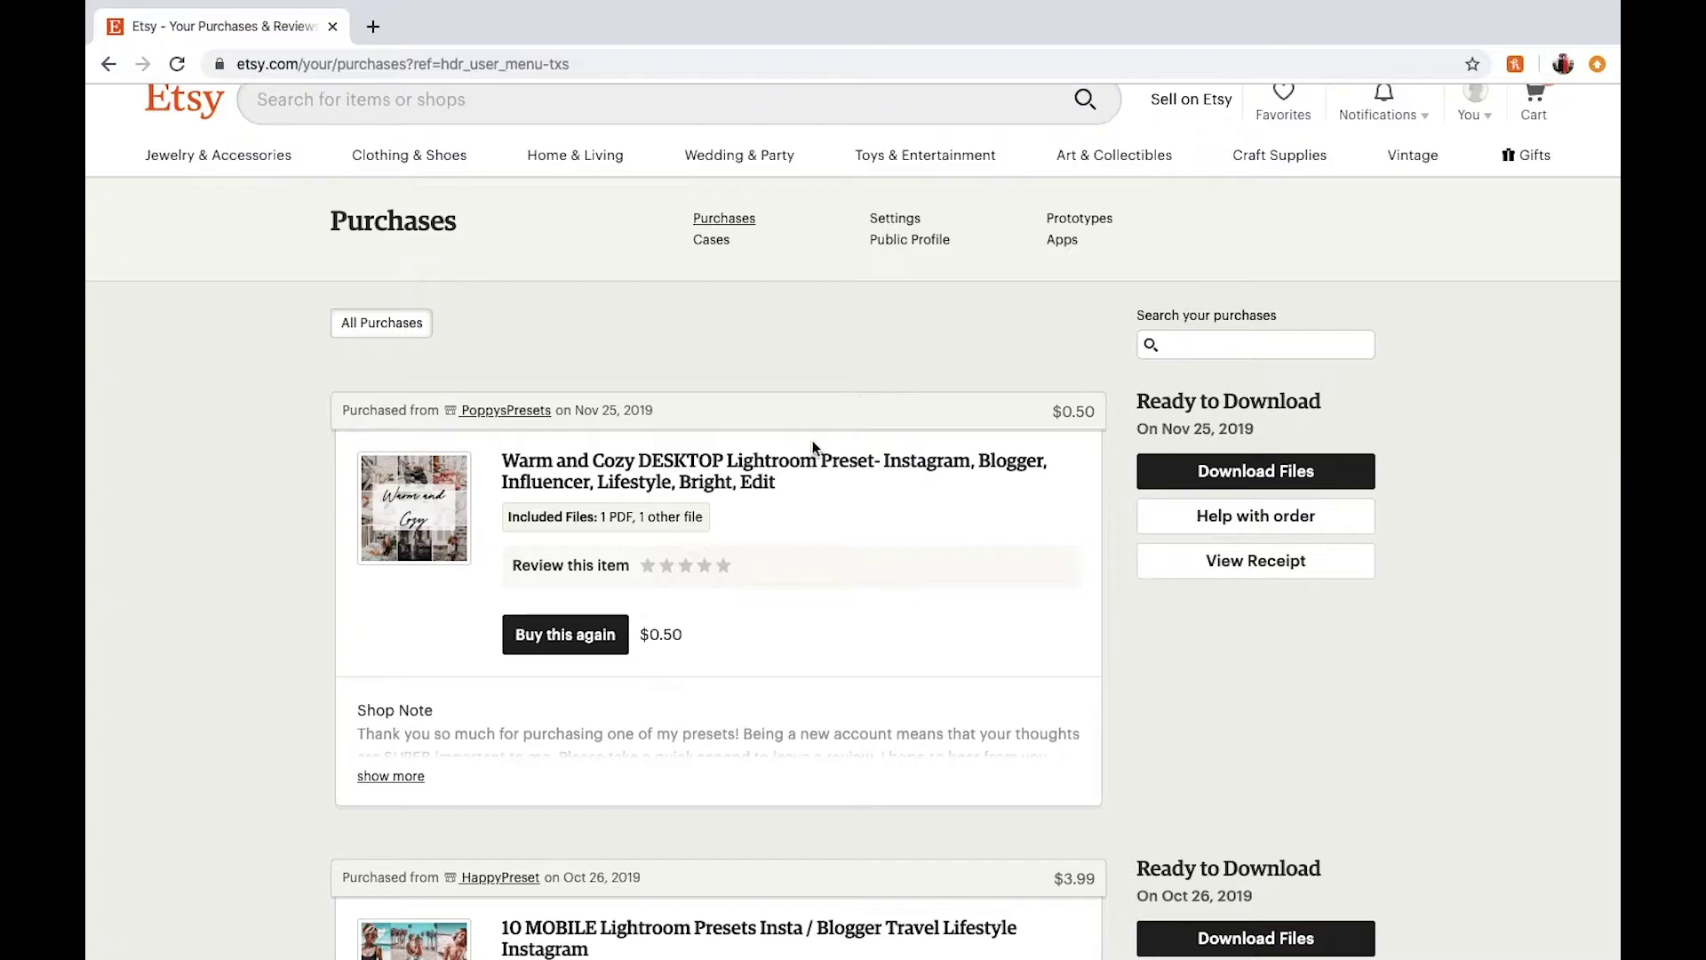
Step: Open the downloads for the Warm and Cozy DESKTOP Lightroom Preset order
click(1240, 472)
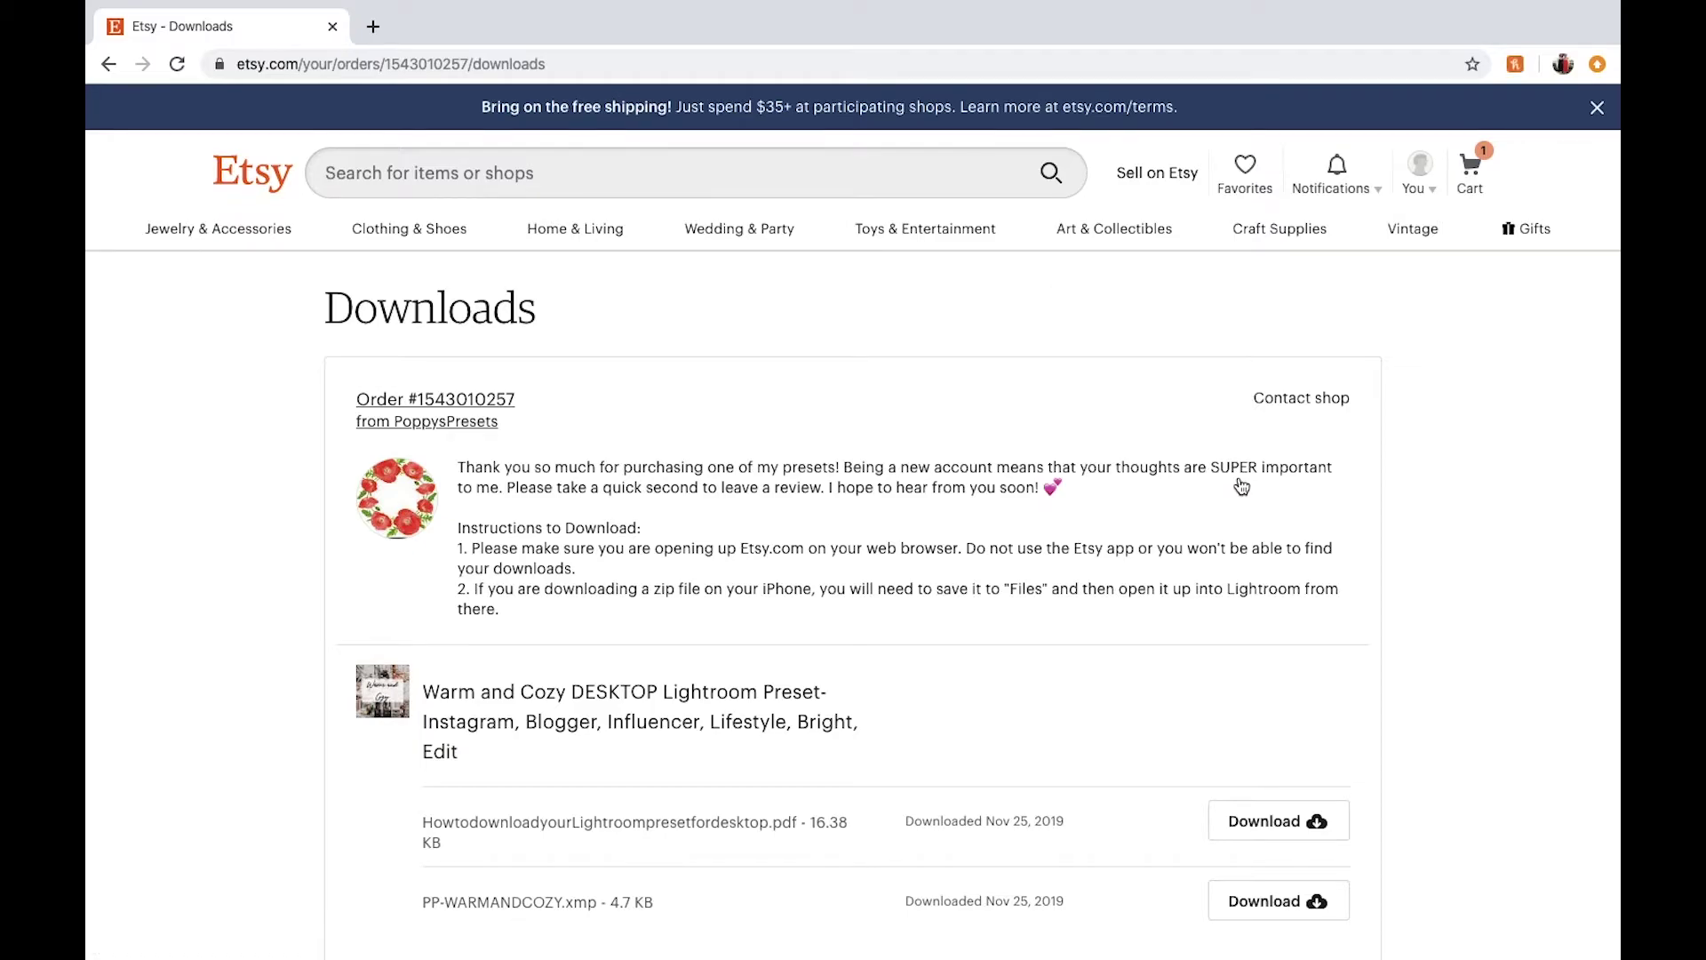
scroll(1521, 761, down, 1)
scroll(1521, 762, down, 3)
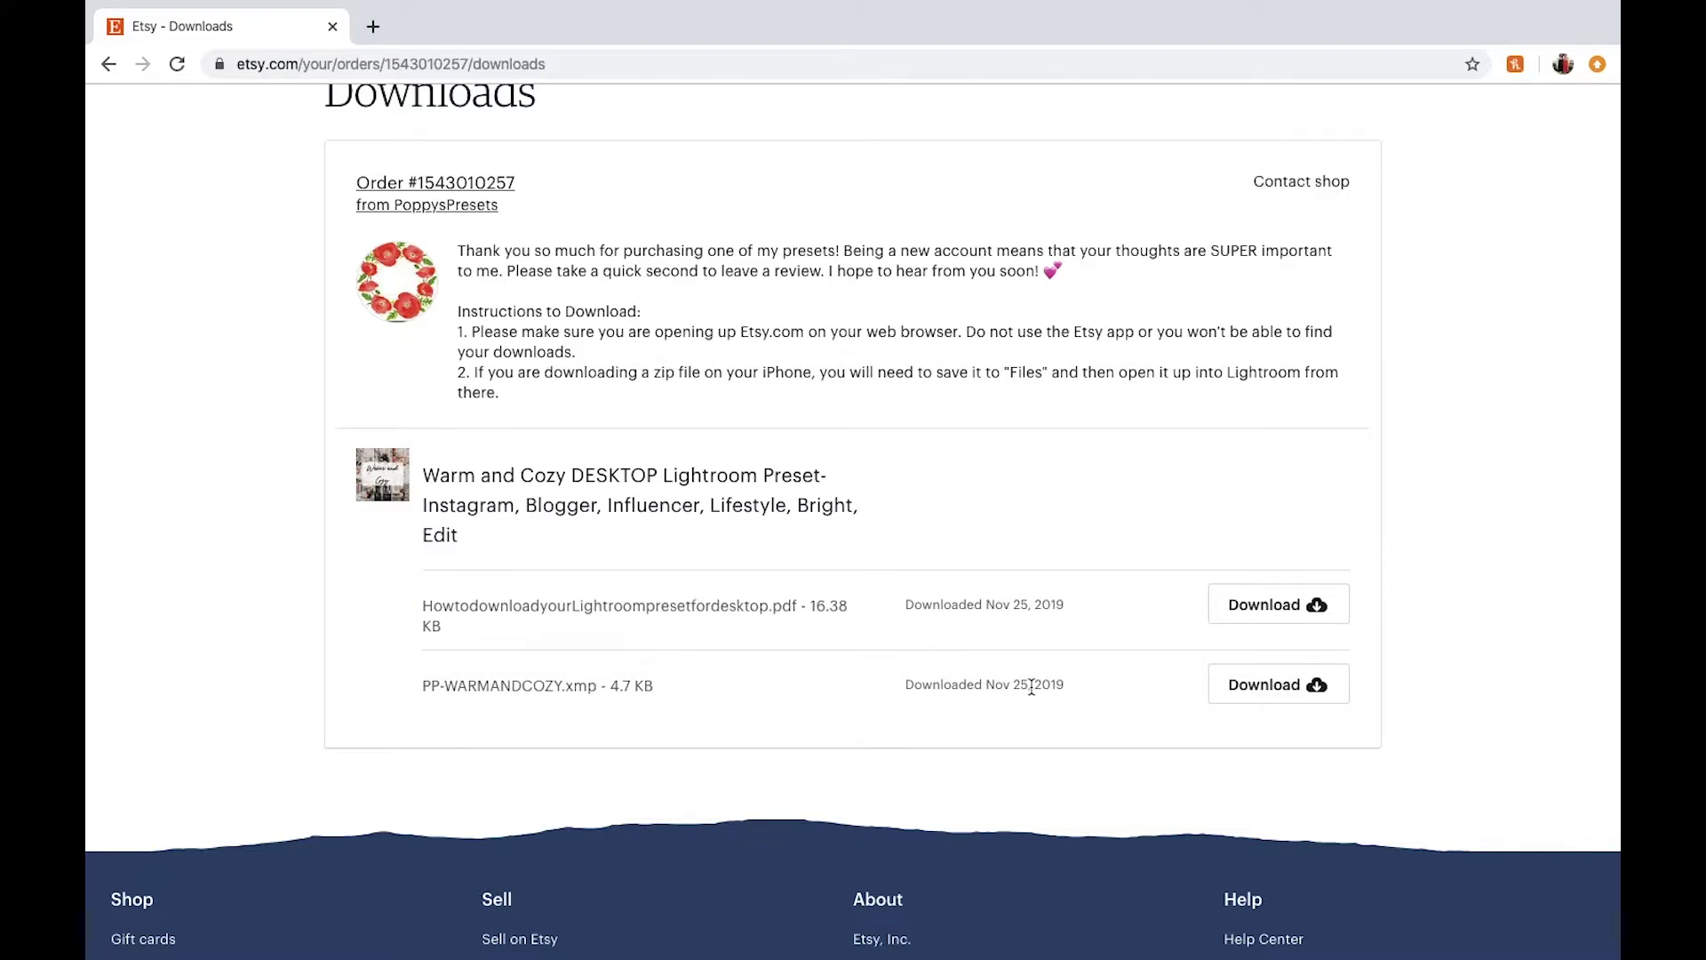
Step: Download PP-WARMANDCOZY.xmp and open its options in Chrome's download shelf
click(1291, 688)
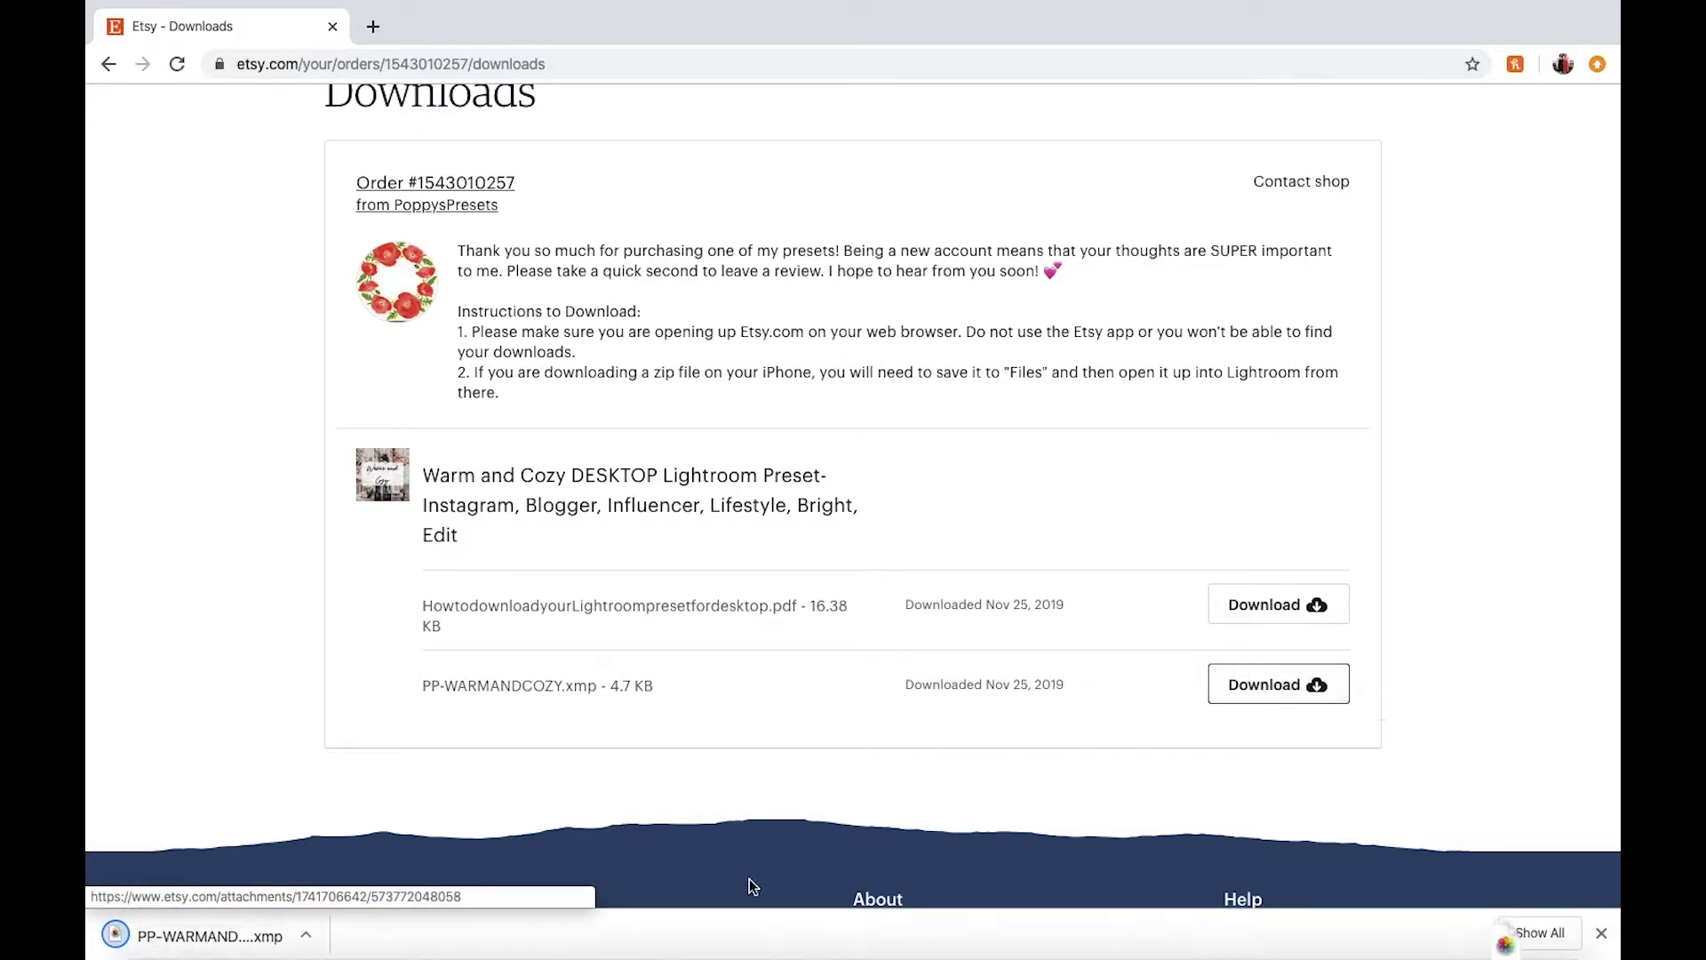
click(306, 939)
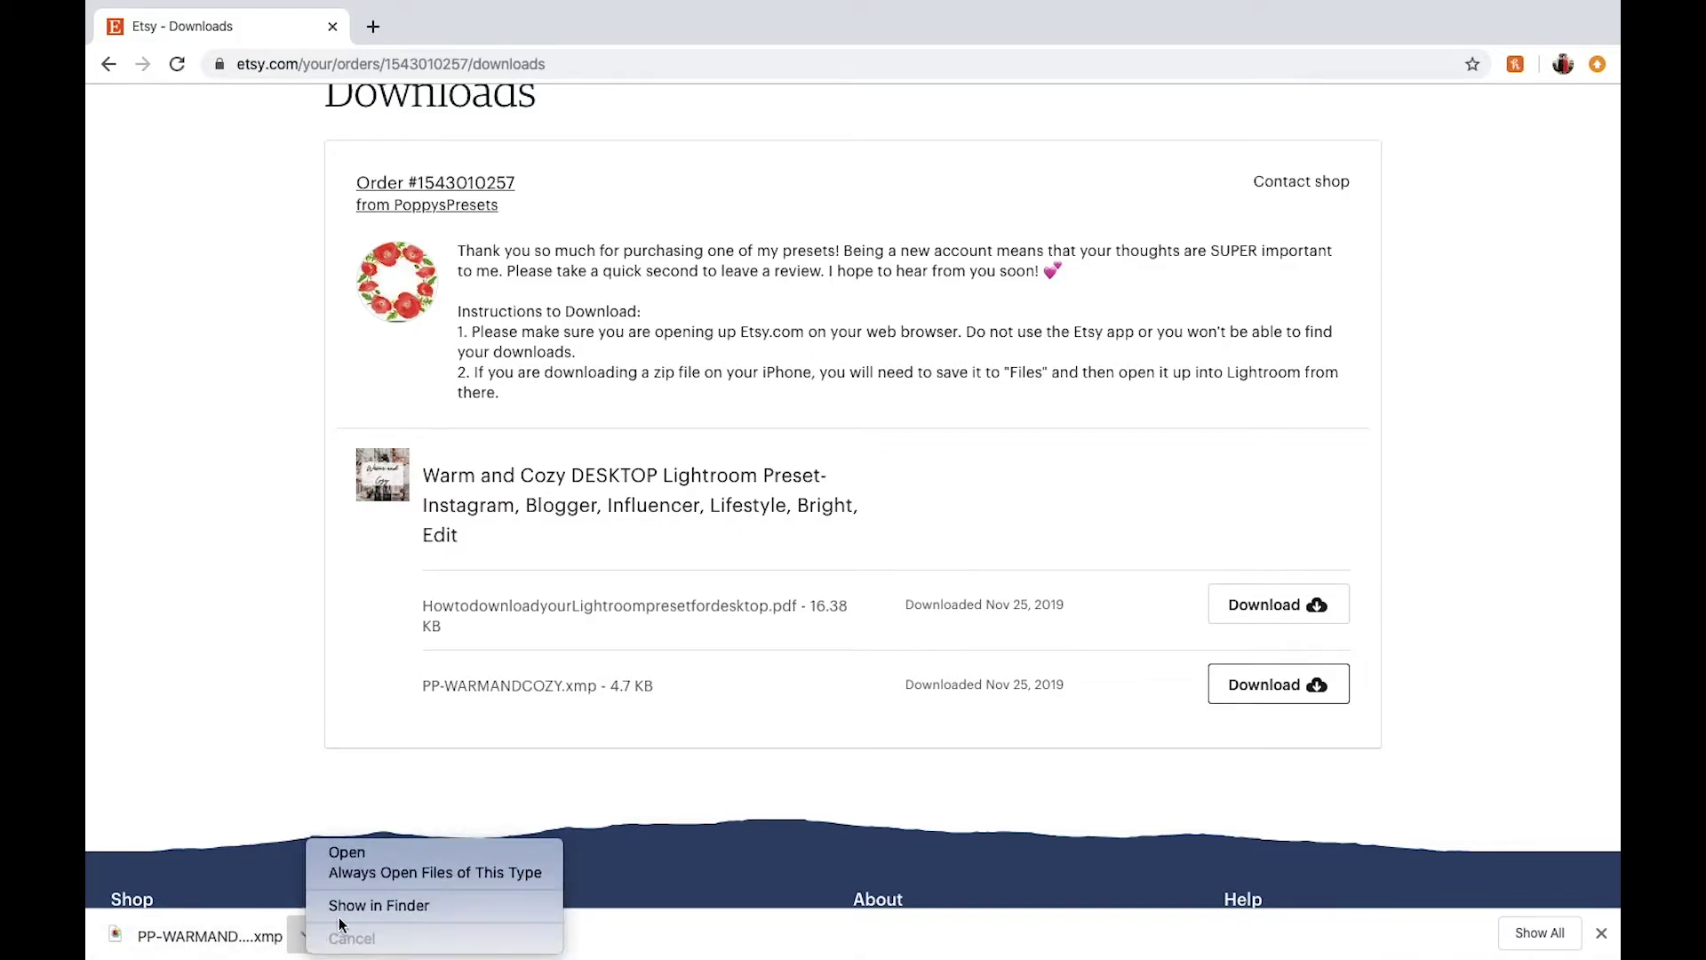
Step: Move PP-WARMANDCOZY (2).xmp from Downloads to the Desktop, replacing the existing copy
click(366, 910)
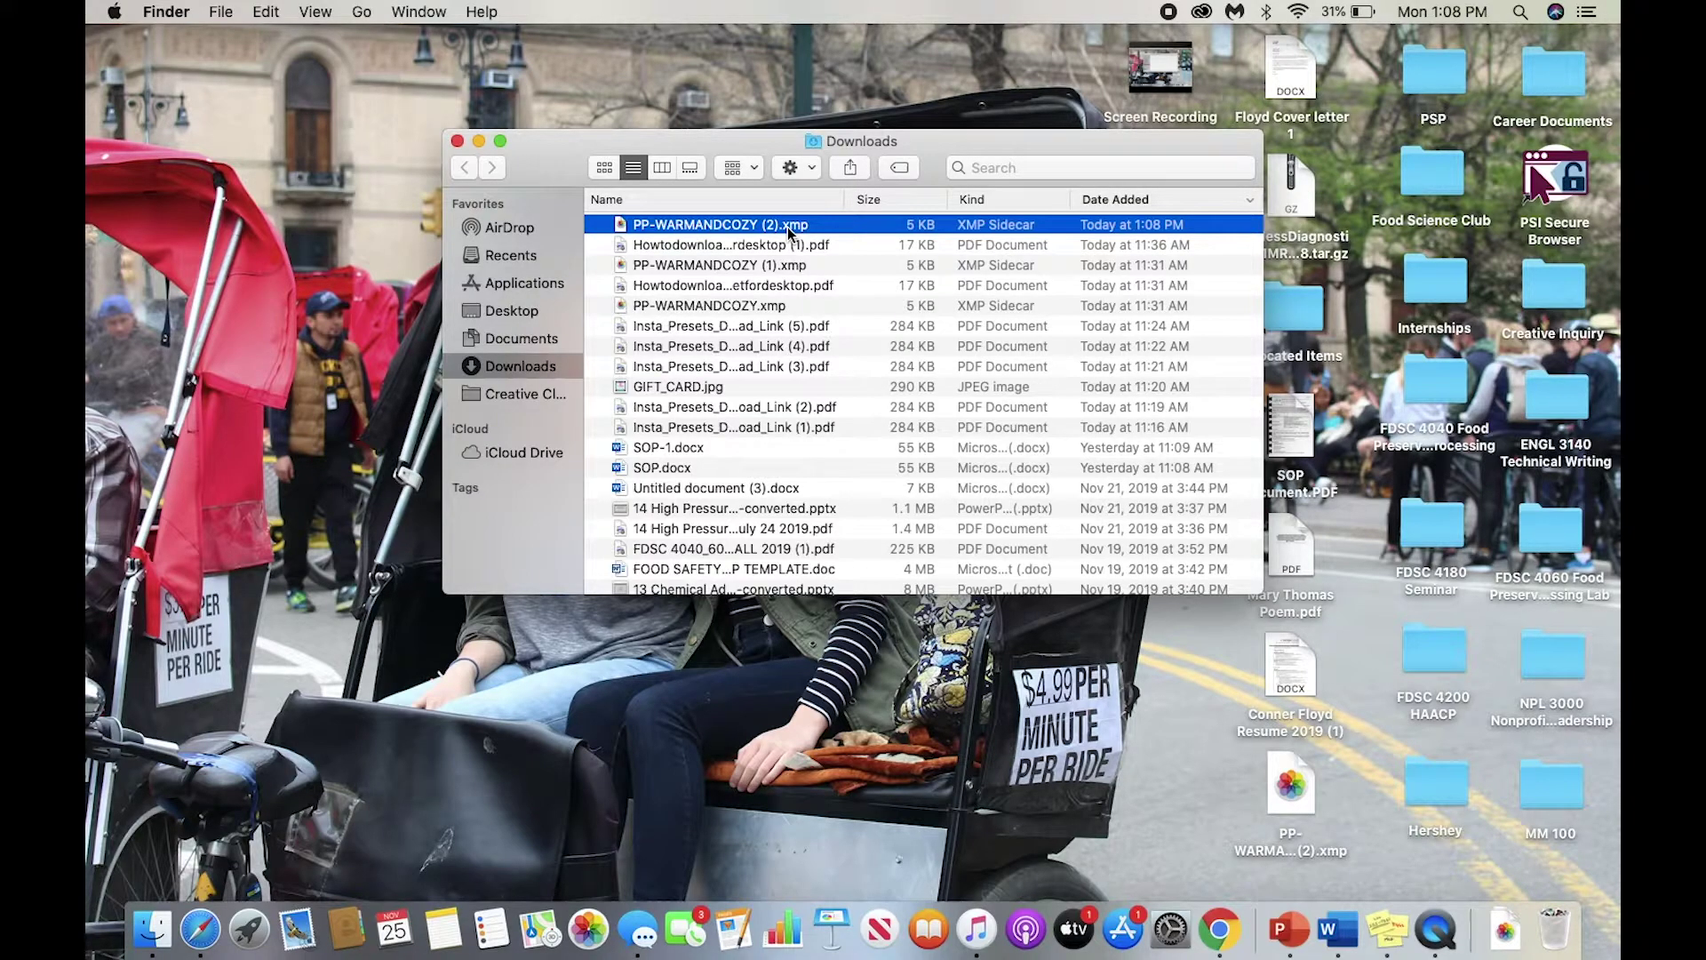
drag(788, 226, 551, 317)
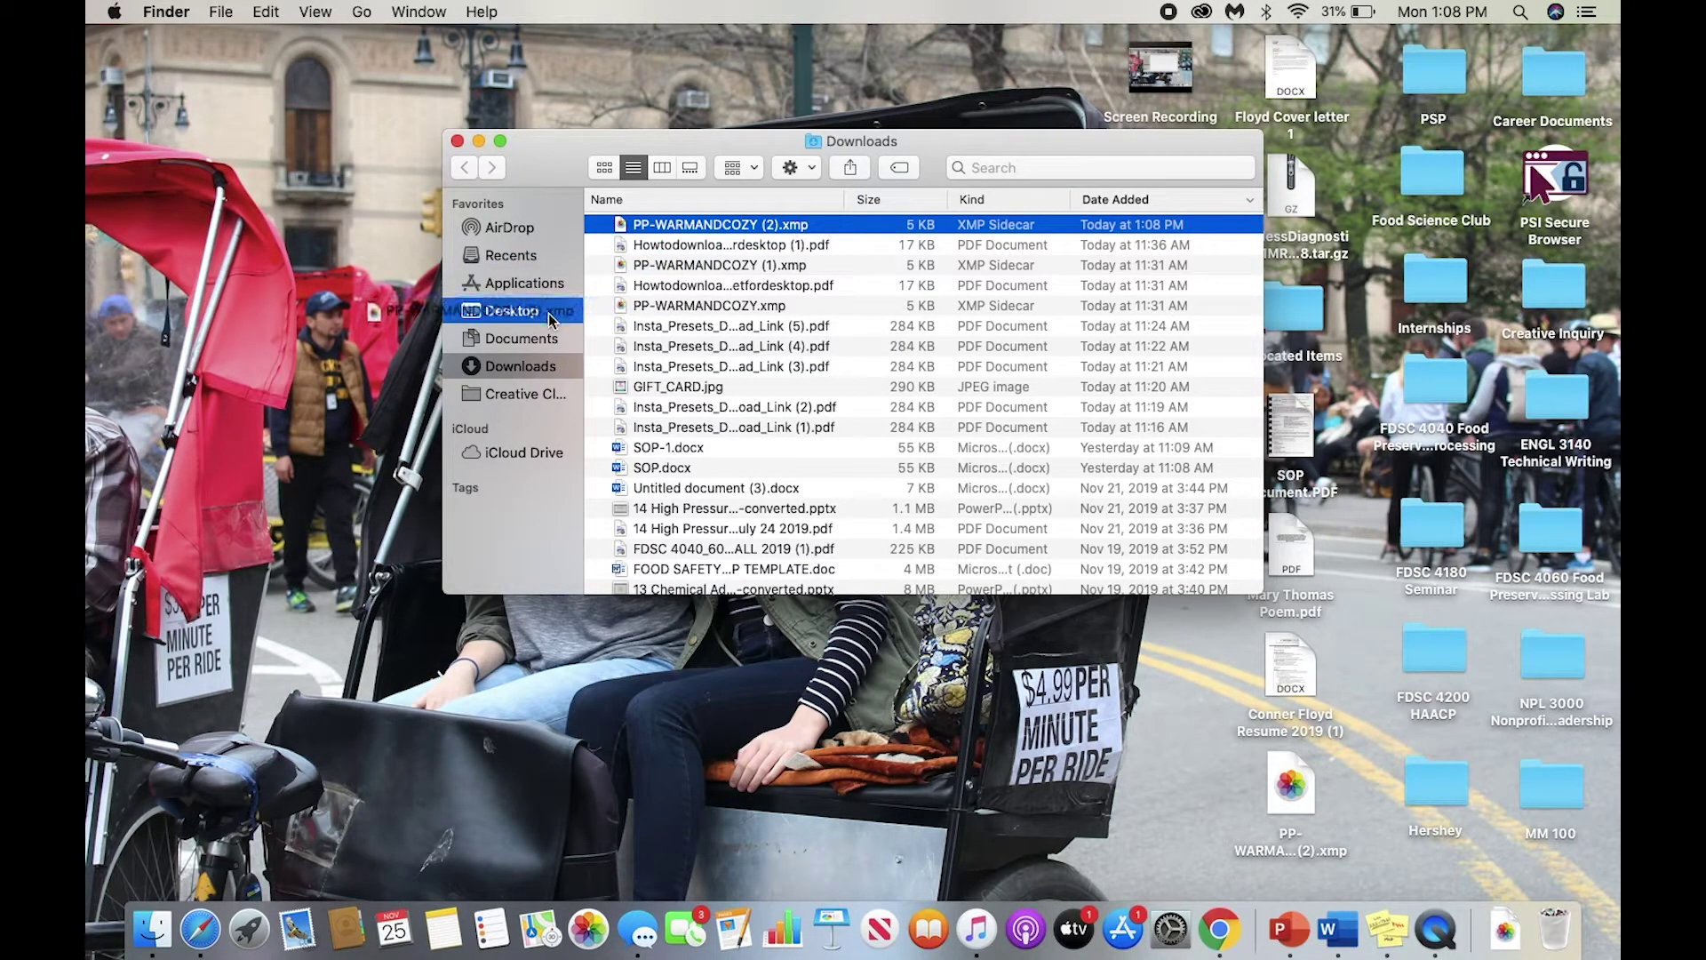
click(1016, 314)
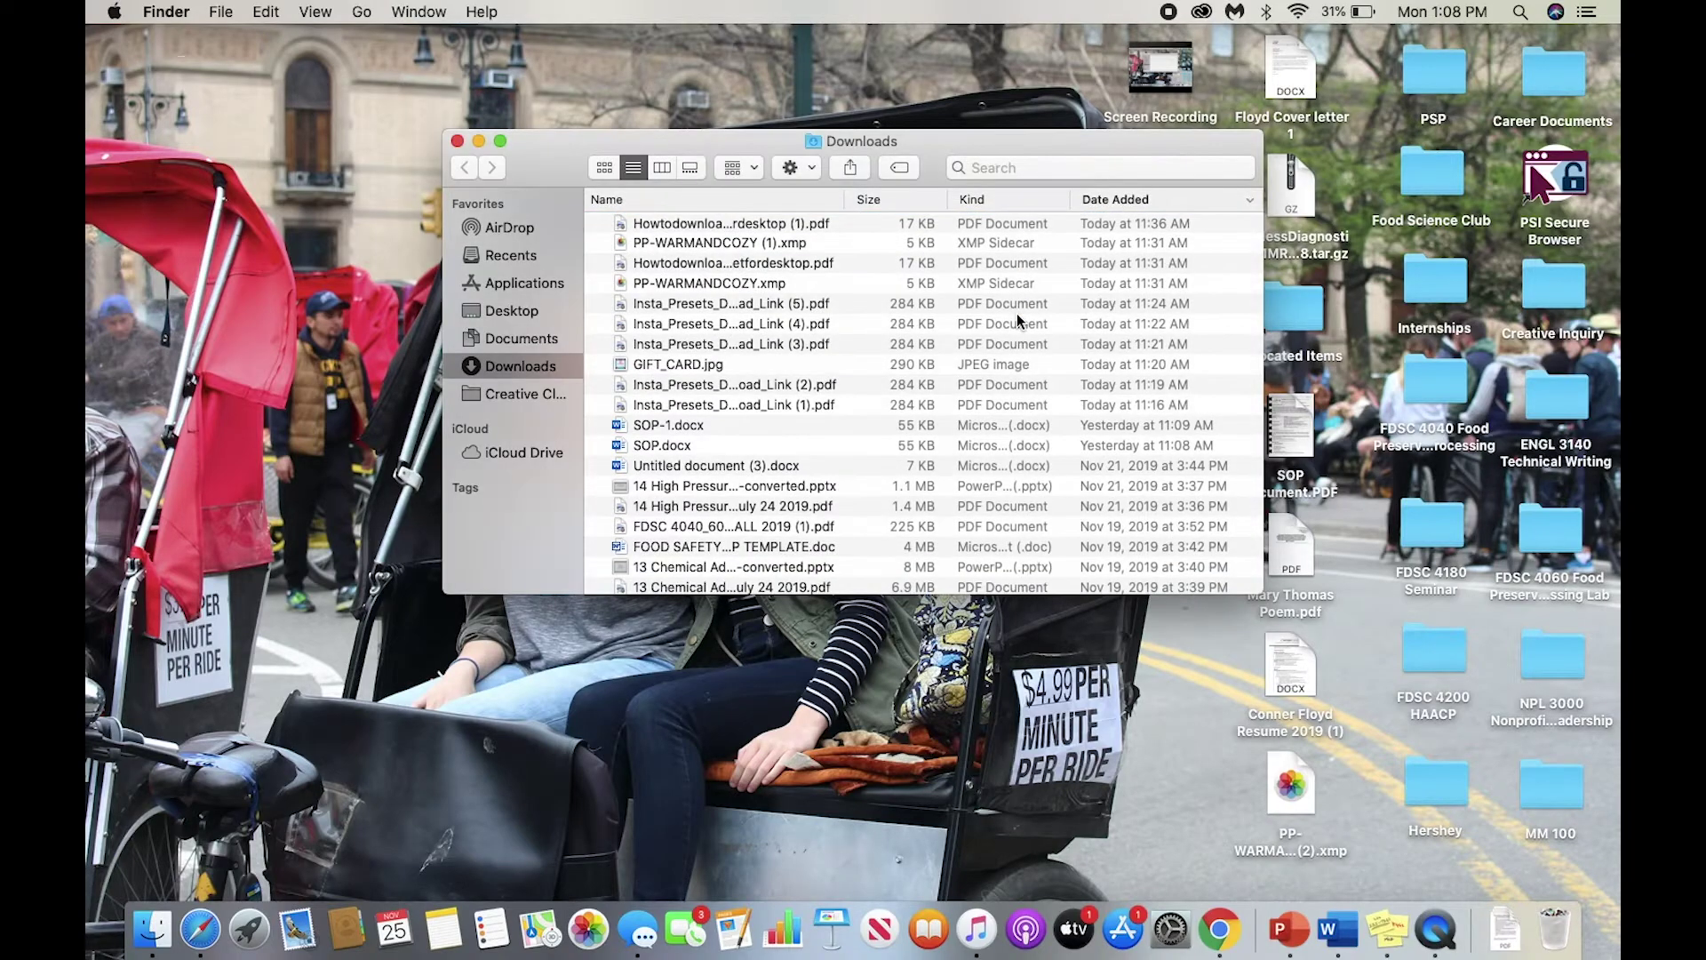
click(459, 141)
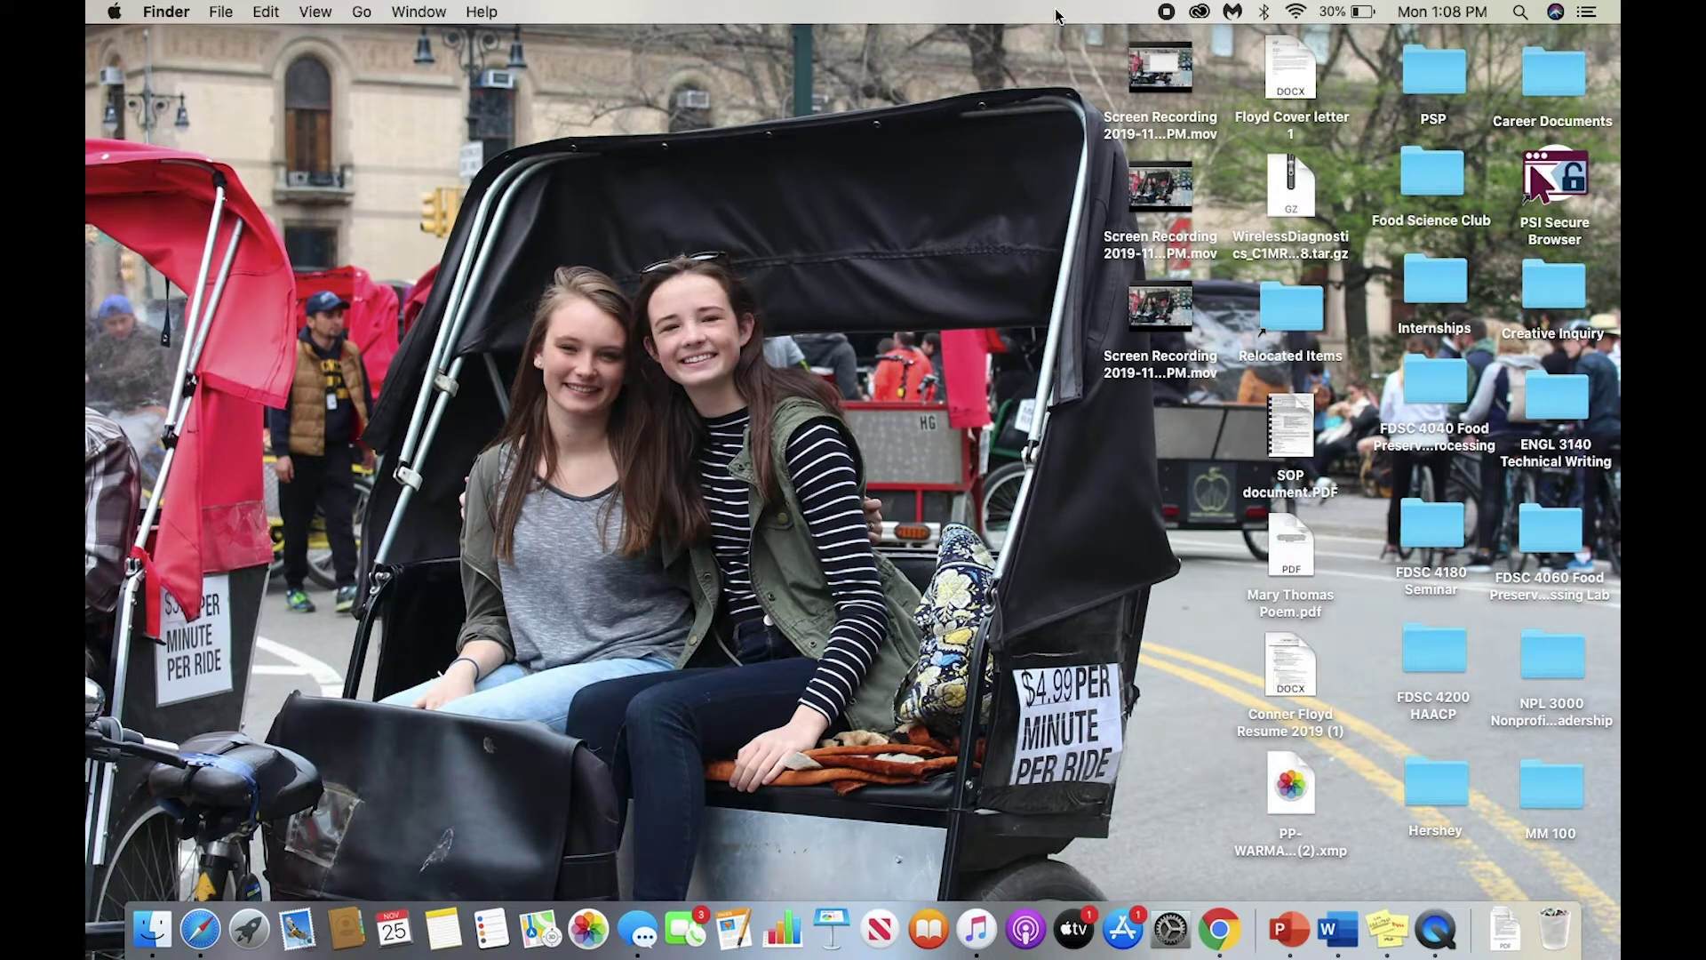
click(1201, 13)
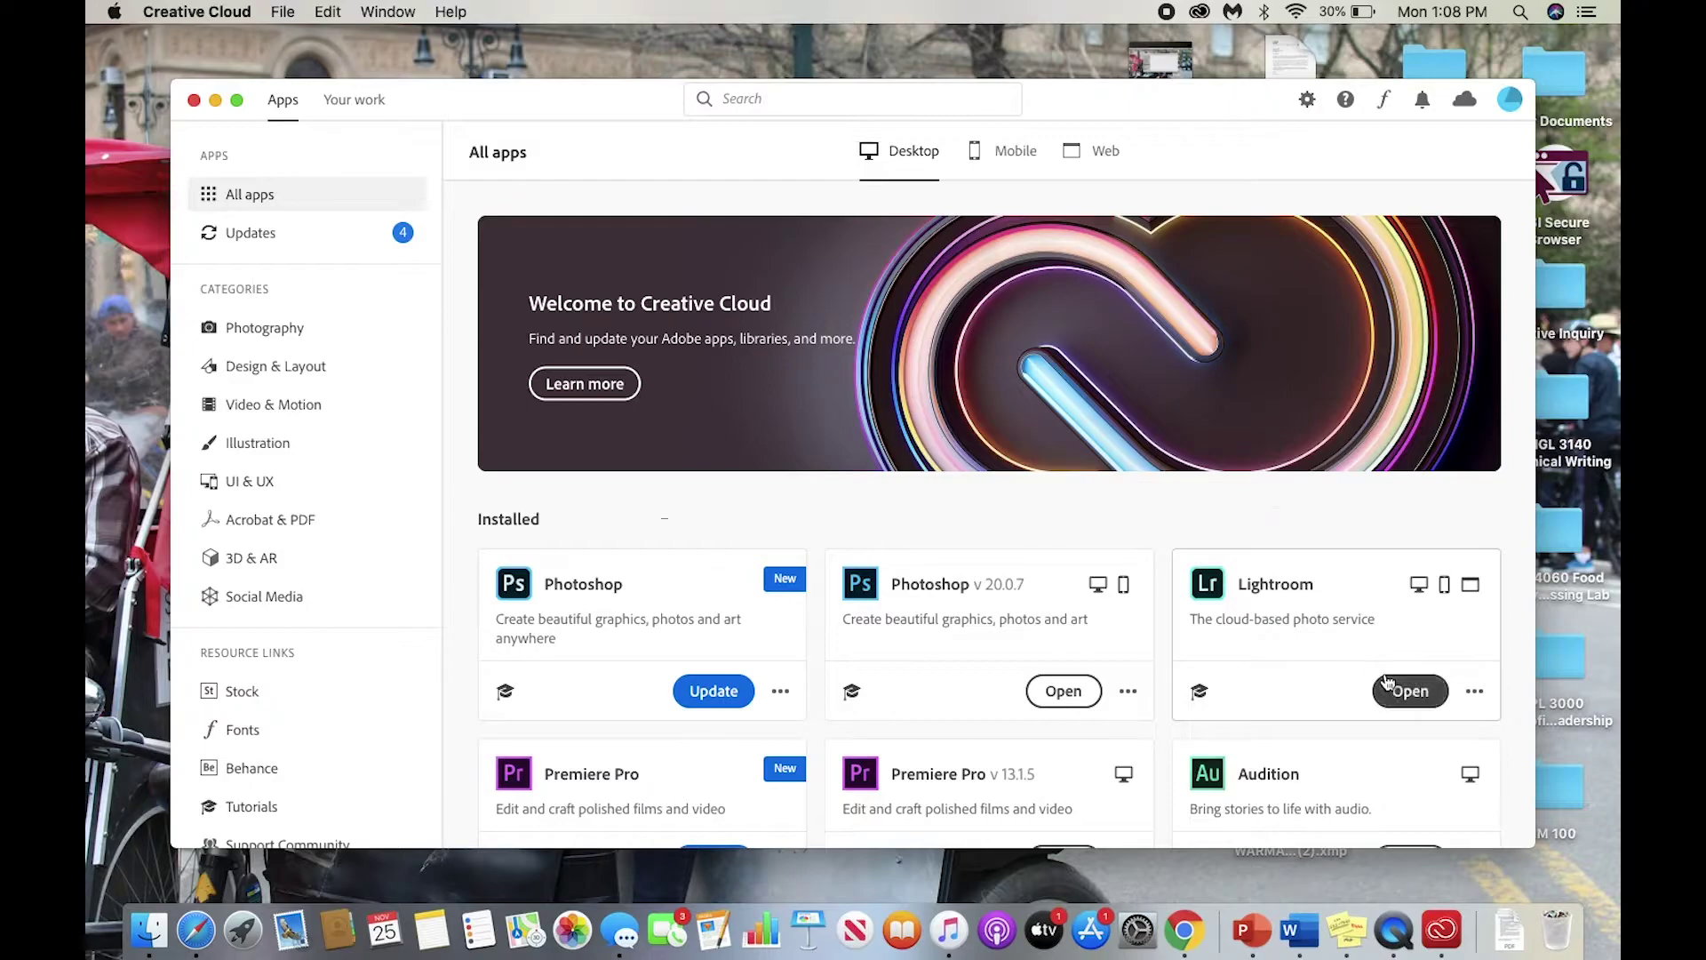
Step: Open Lightroom on the dog-on-dock photo and show its Edit adjustments
click(1406, 692)
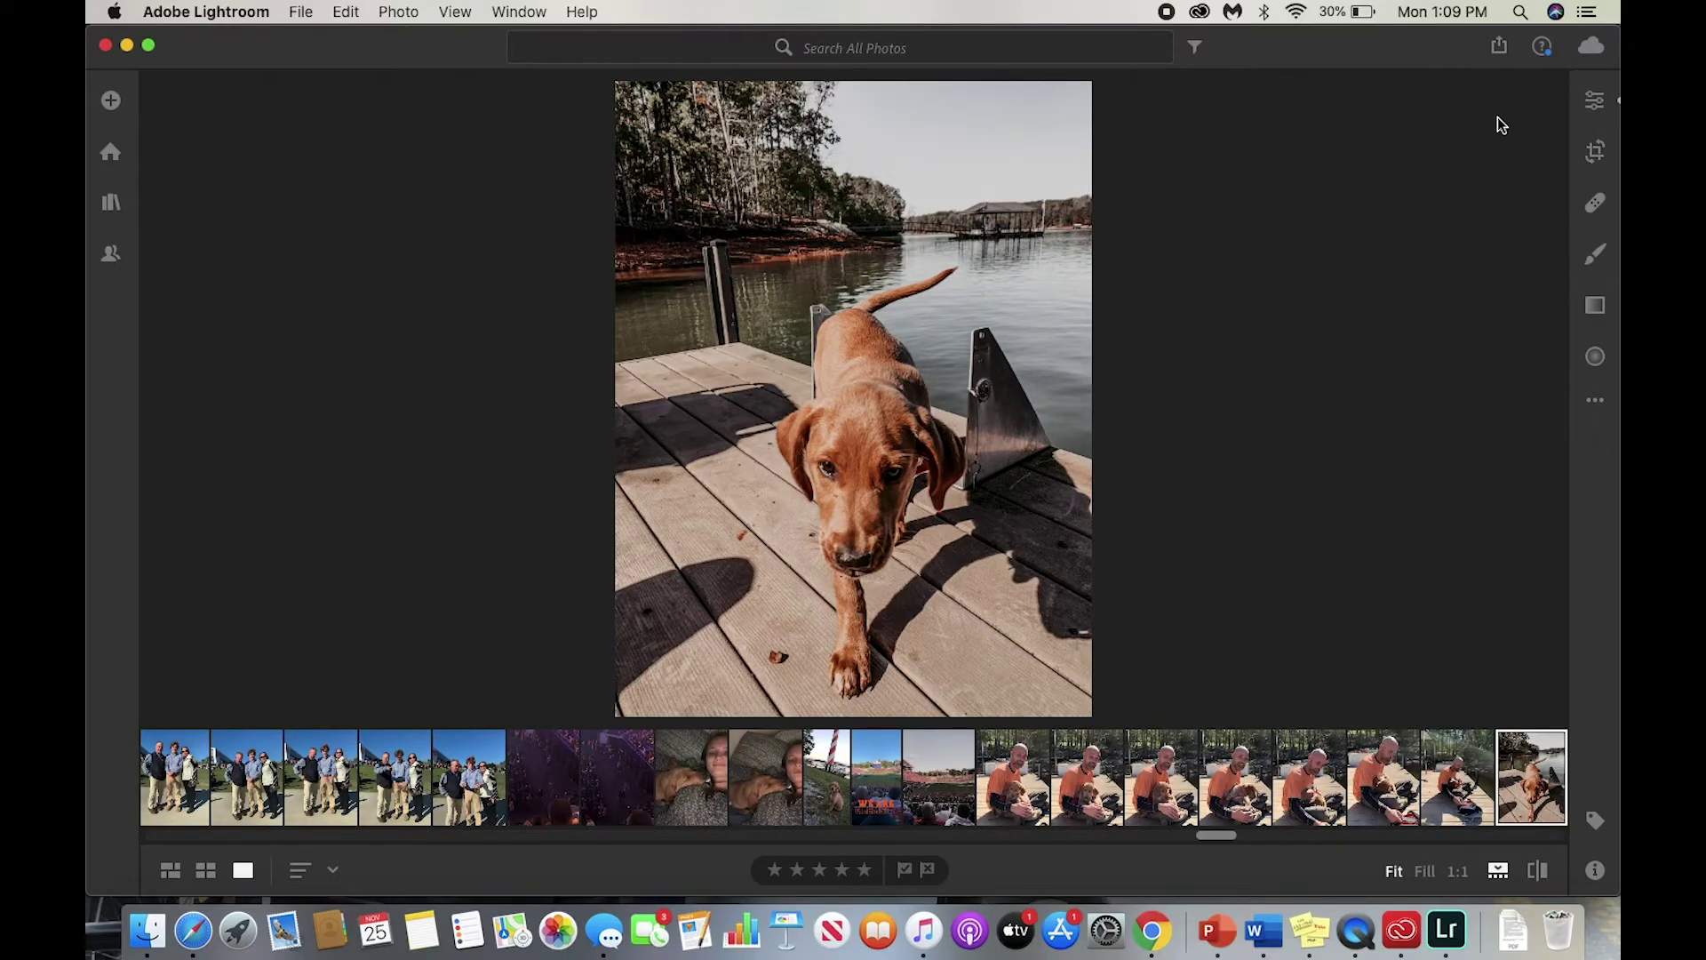
click(1596, 101)
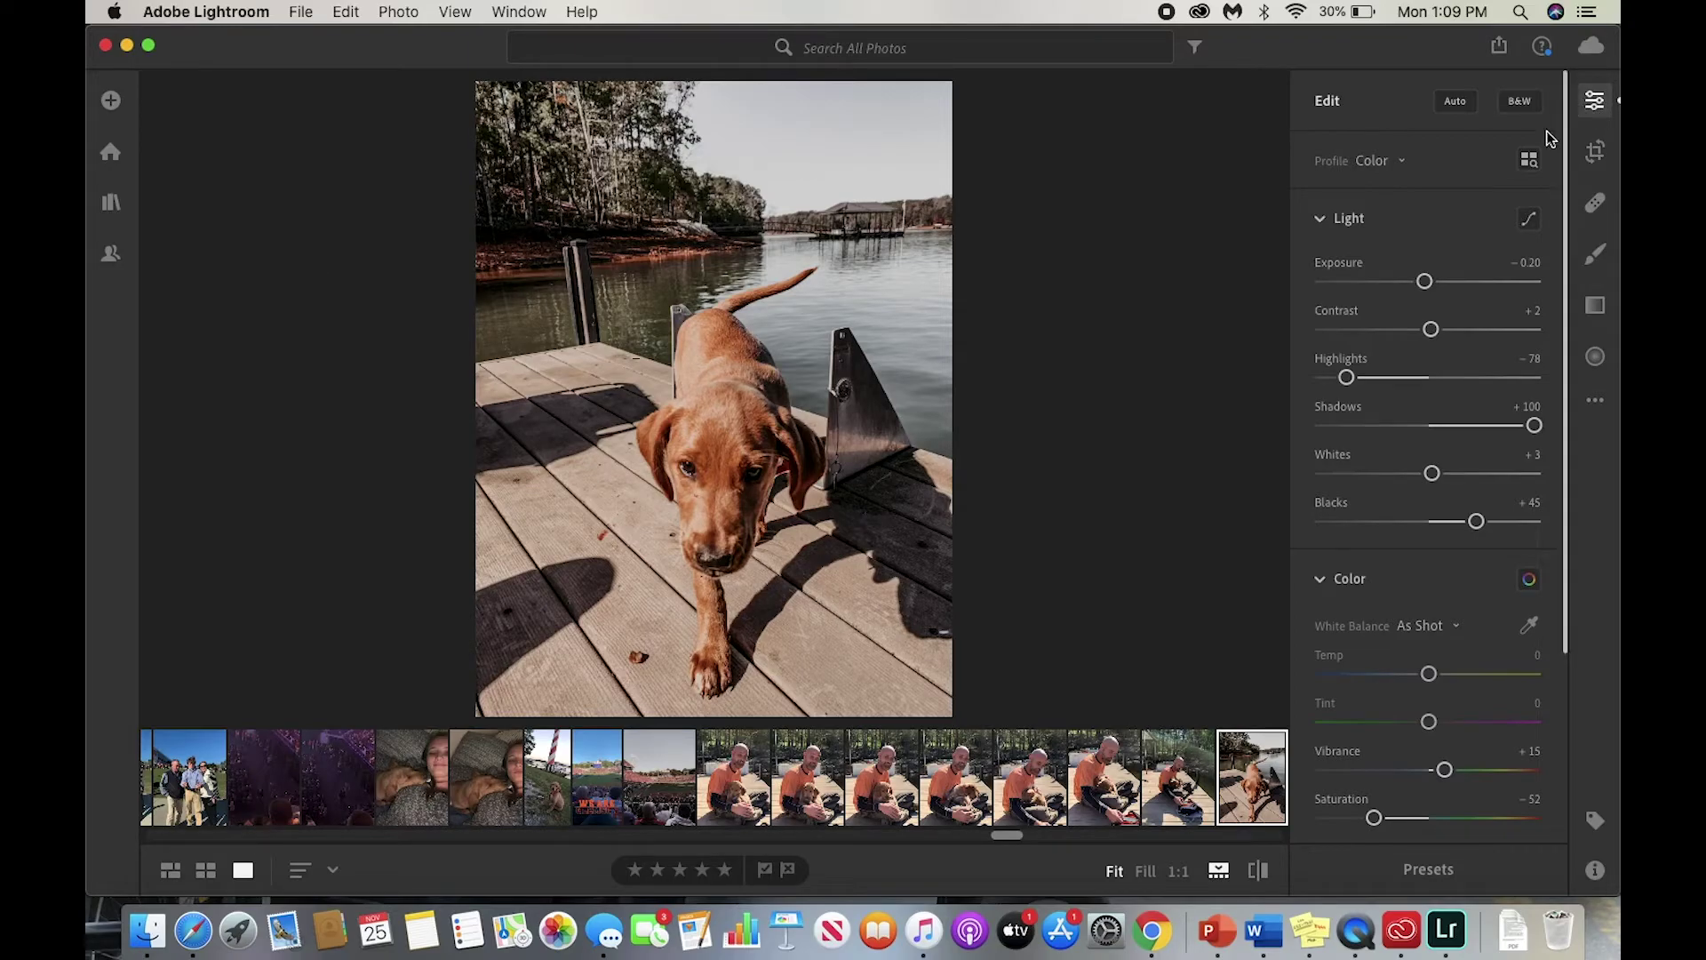
Step: Show the Presets list and choose to import presets from its ... menu
click(1438, 882)
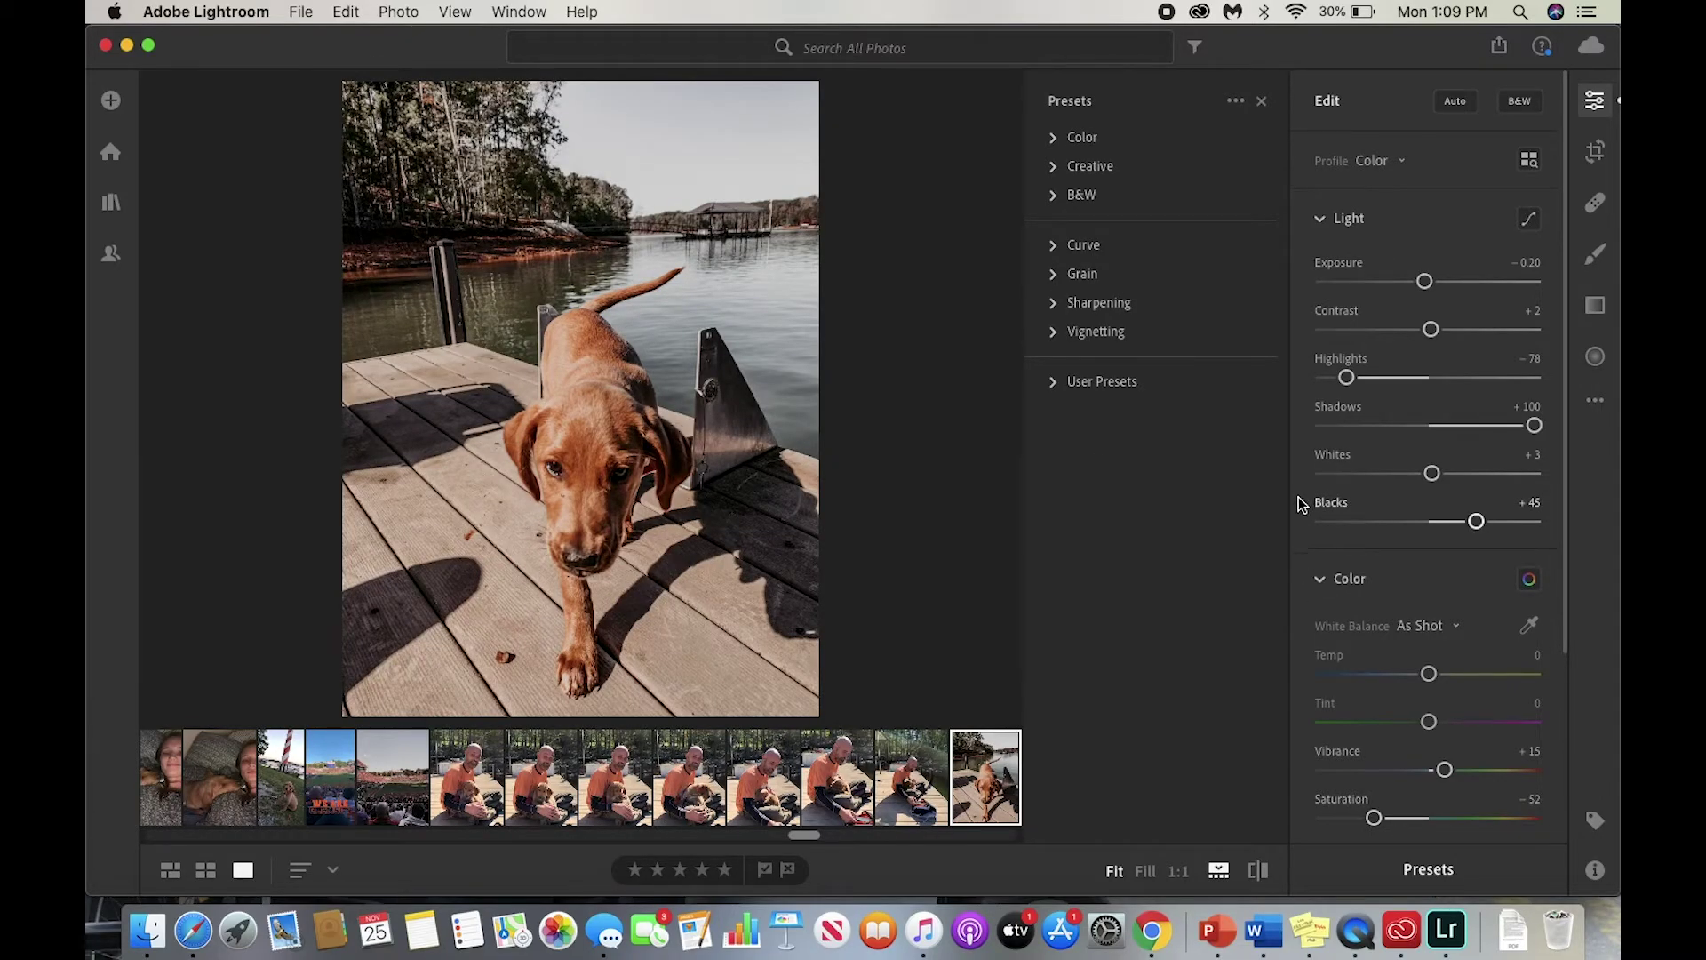
click(1238, 103)
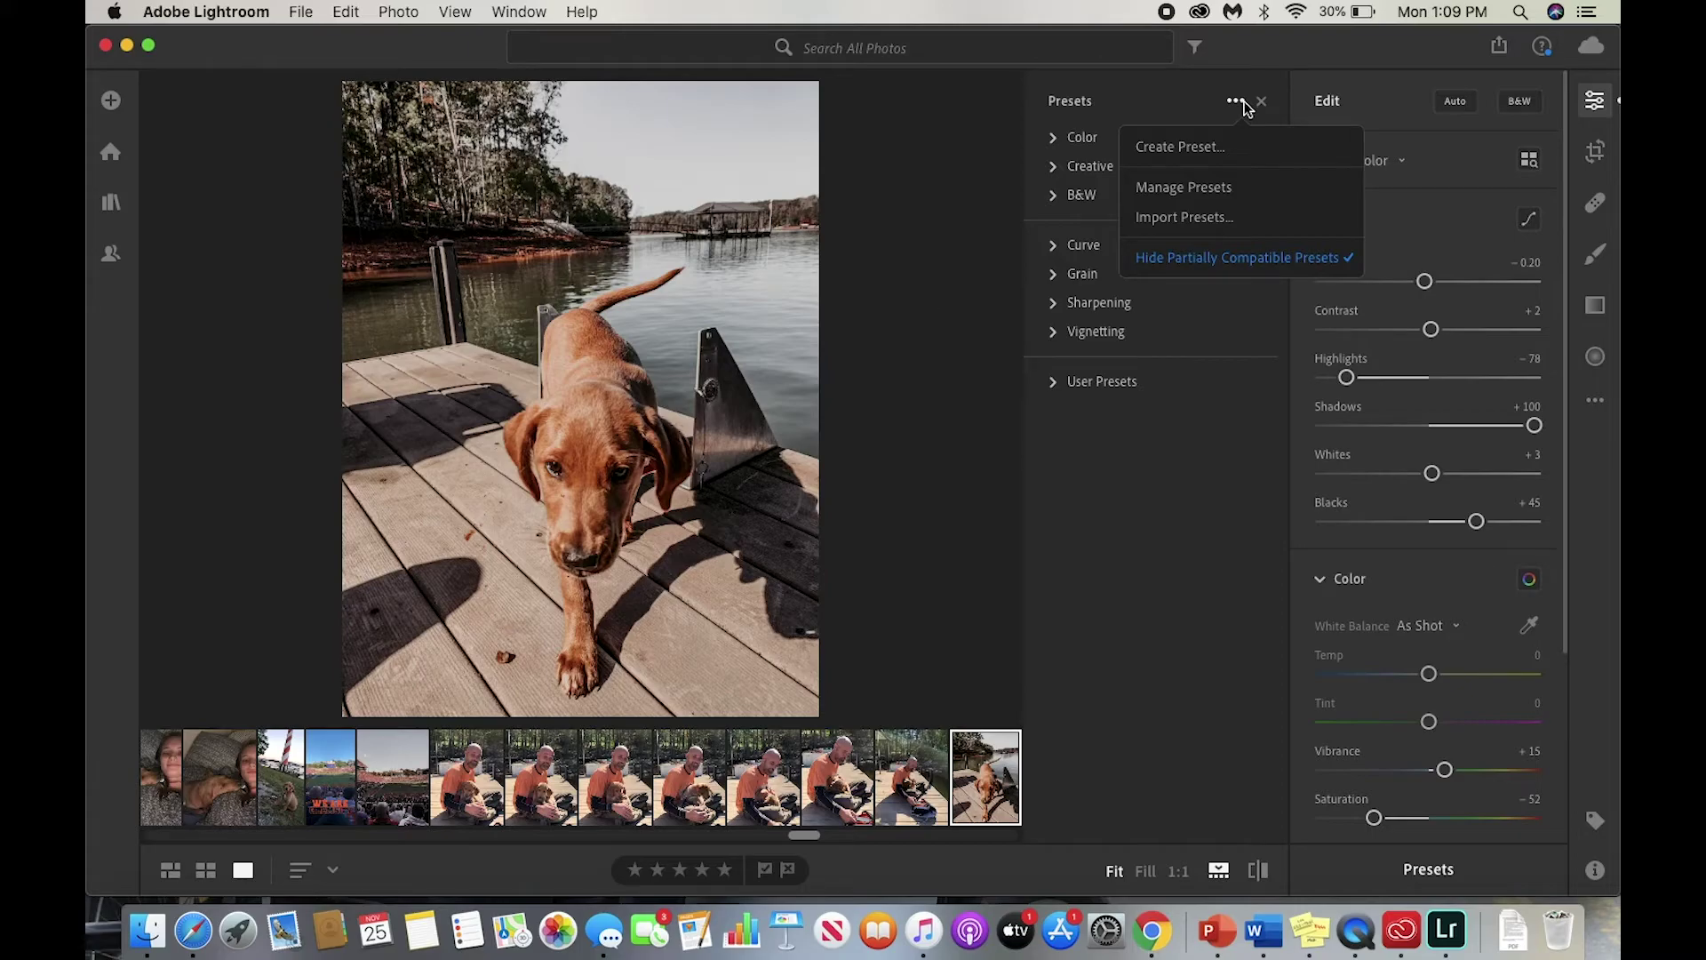
click(1236, 221)
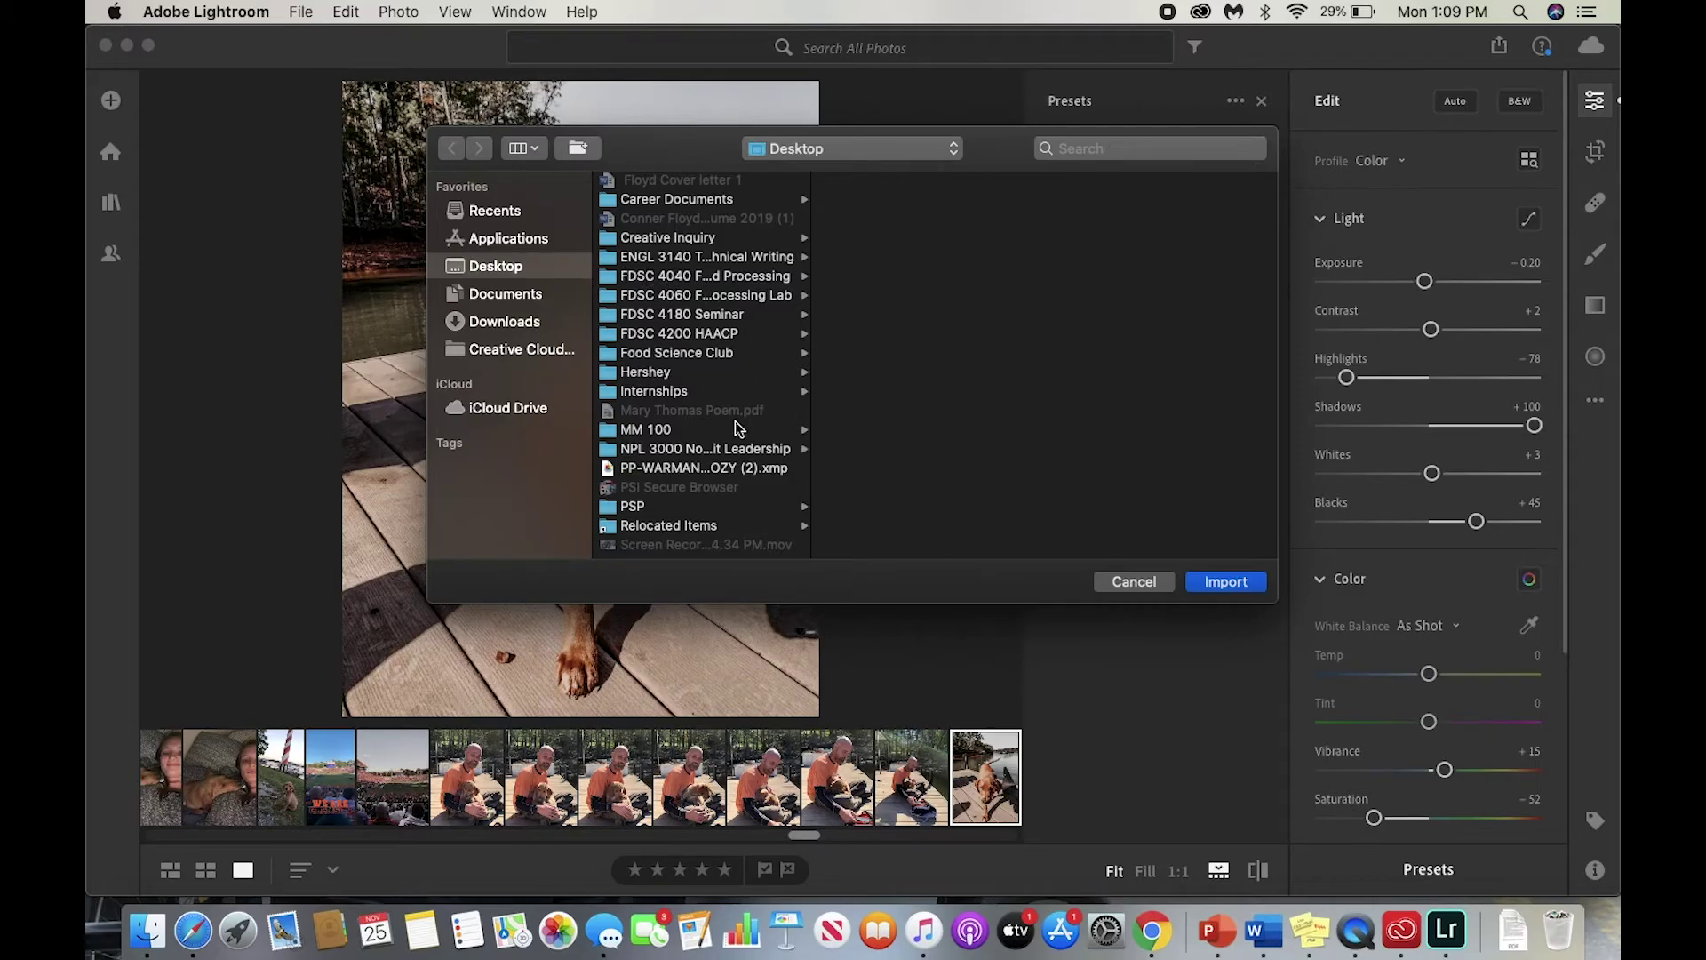
scroll(735, 428, down, 2)
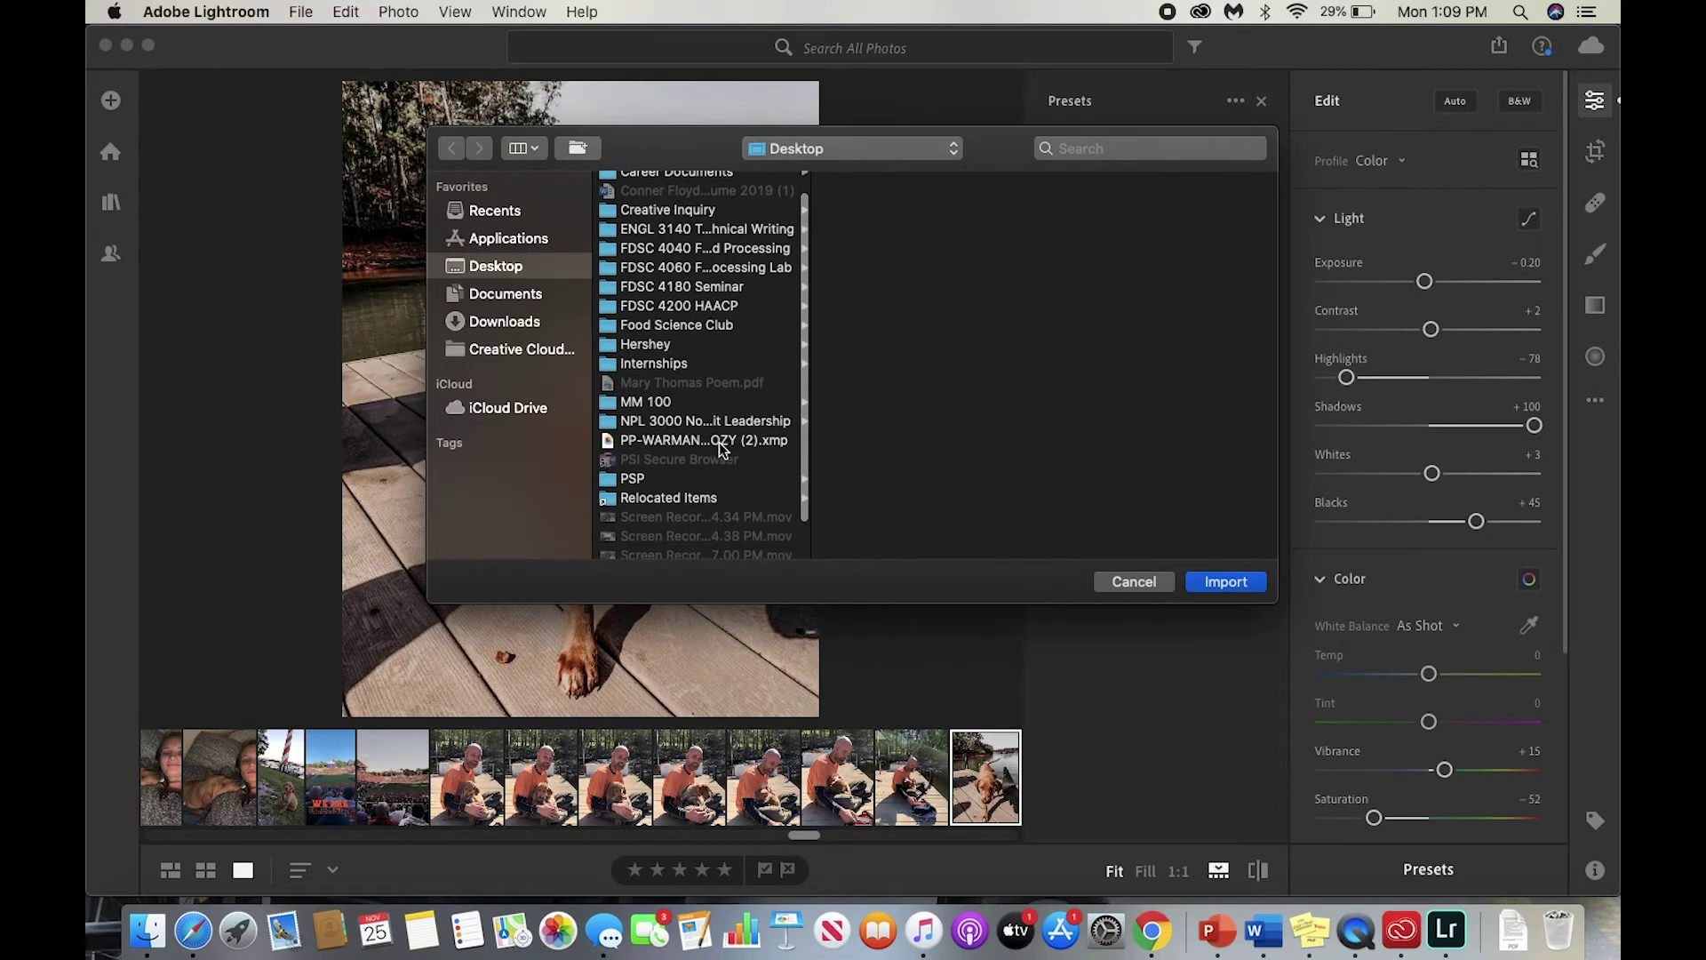
Step: Import PP-WARMANDCOZY (2).xmp and apply PP- WARM AND COZY to the dog photo
click(720, 446)
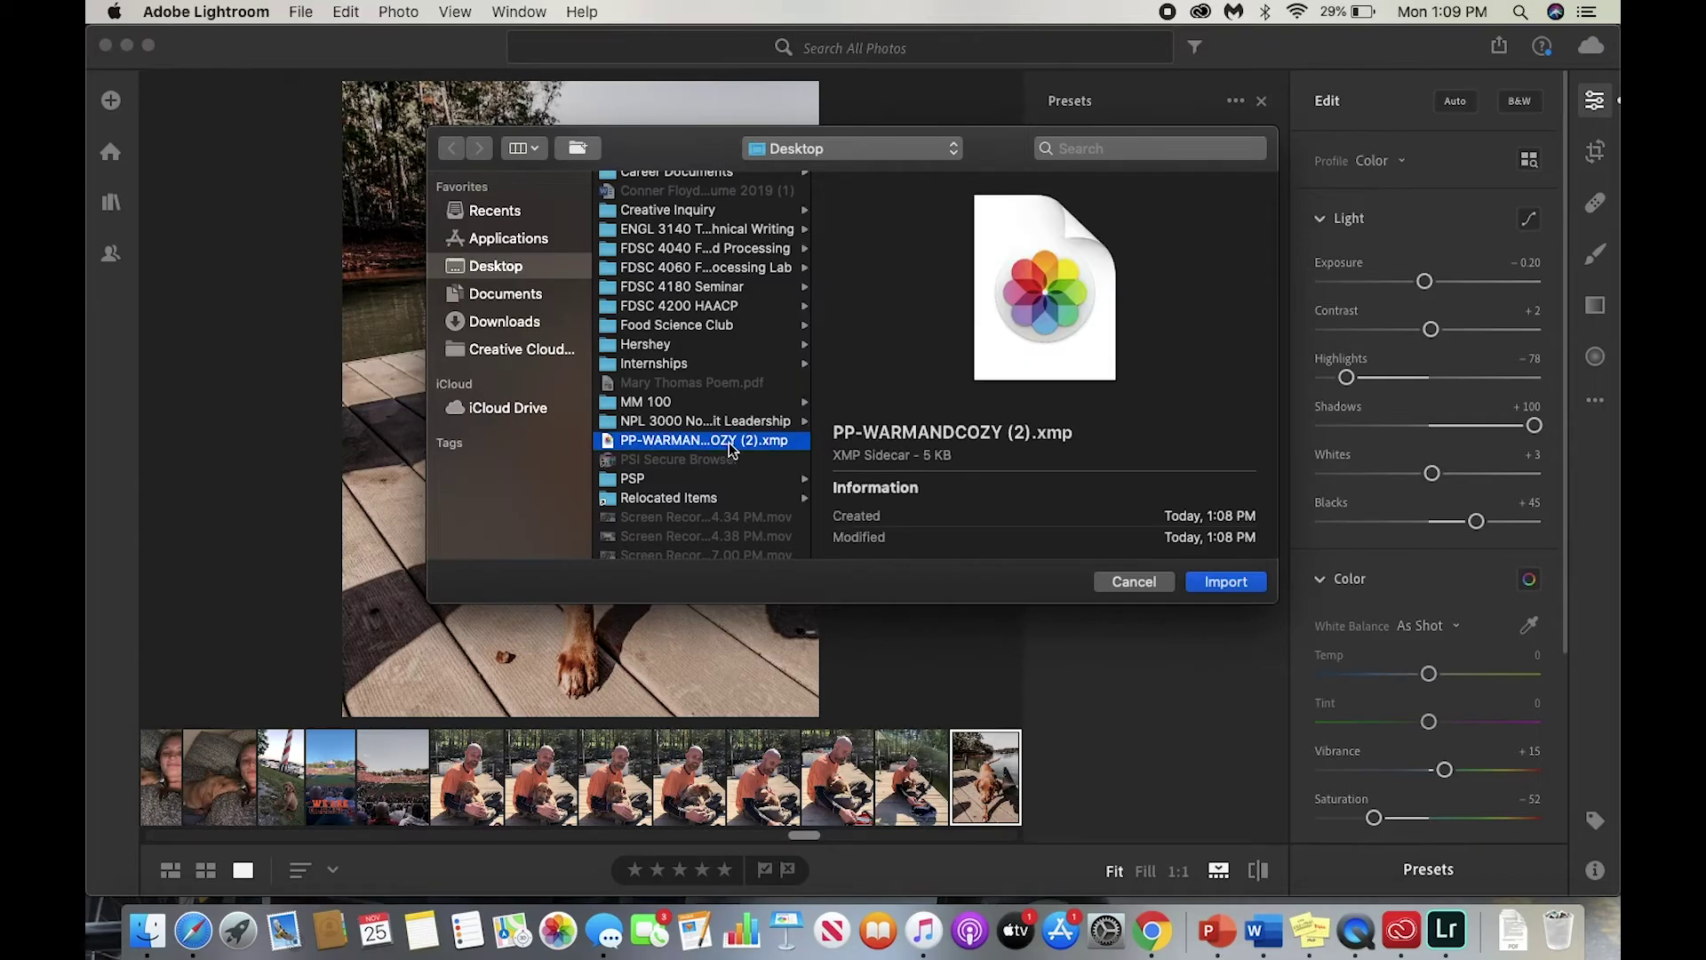
click(1224, 583)
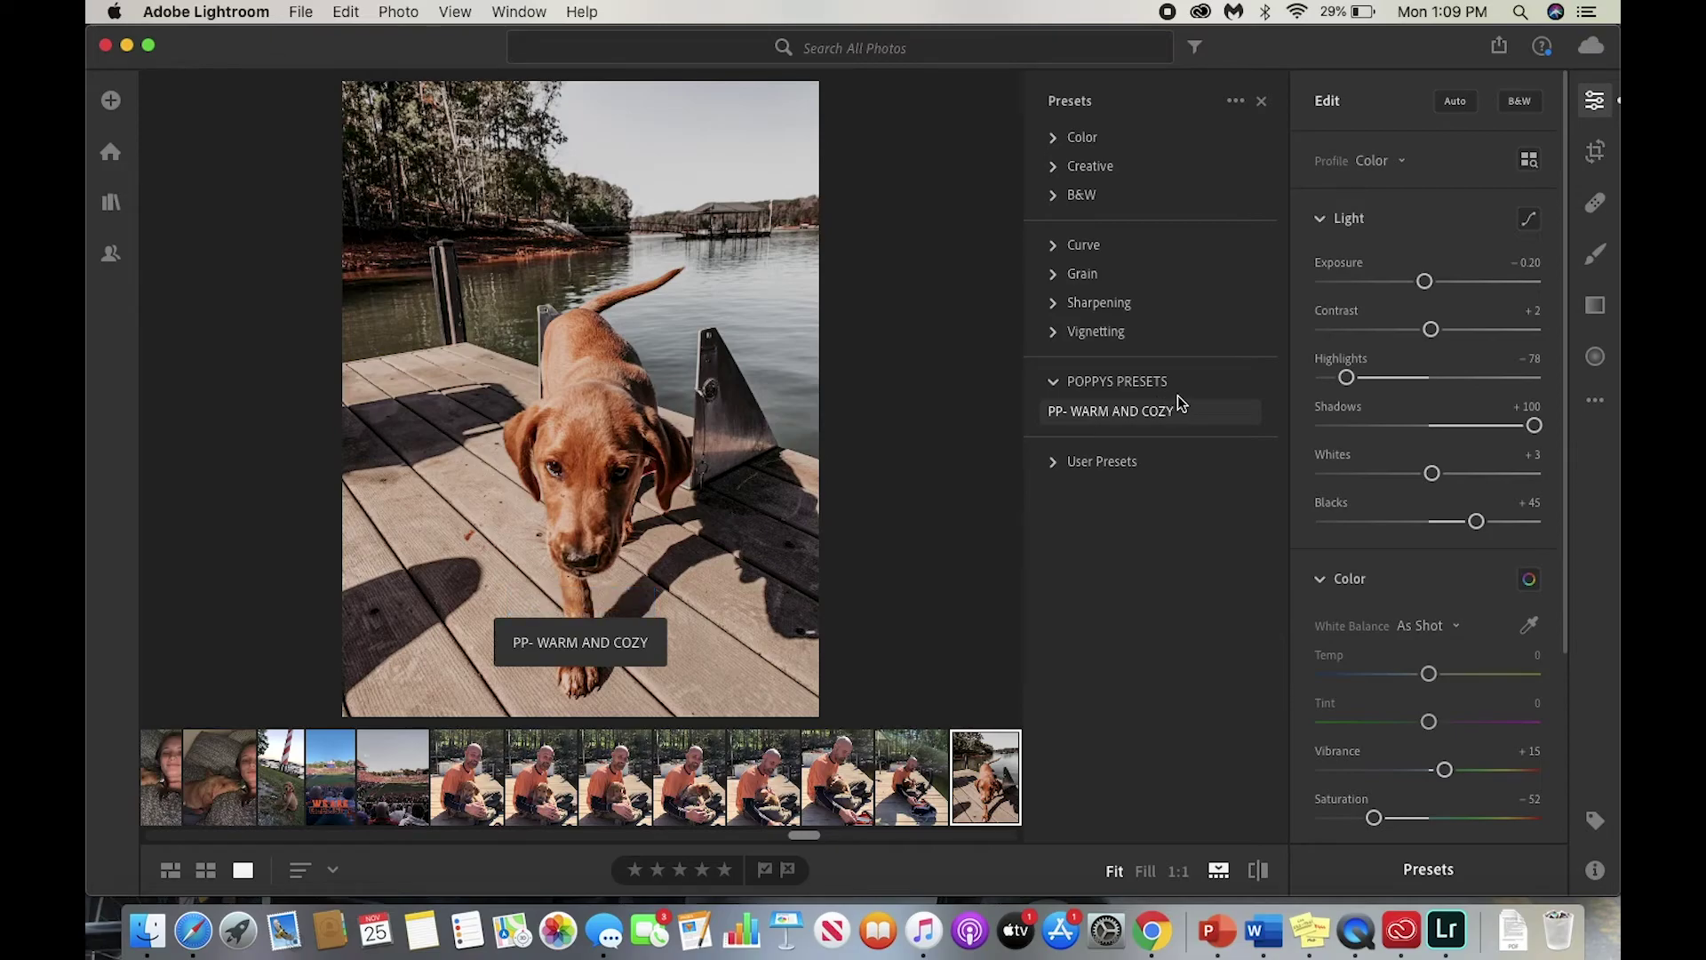
click(1105, 418)
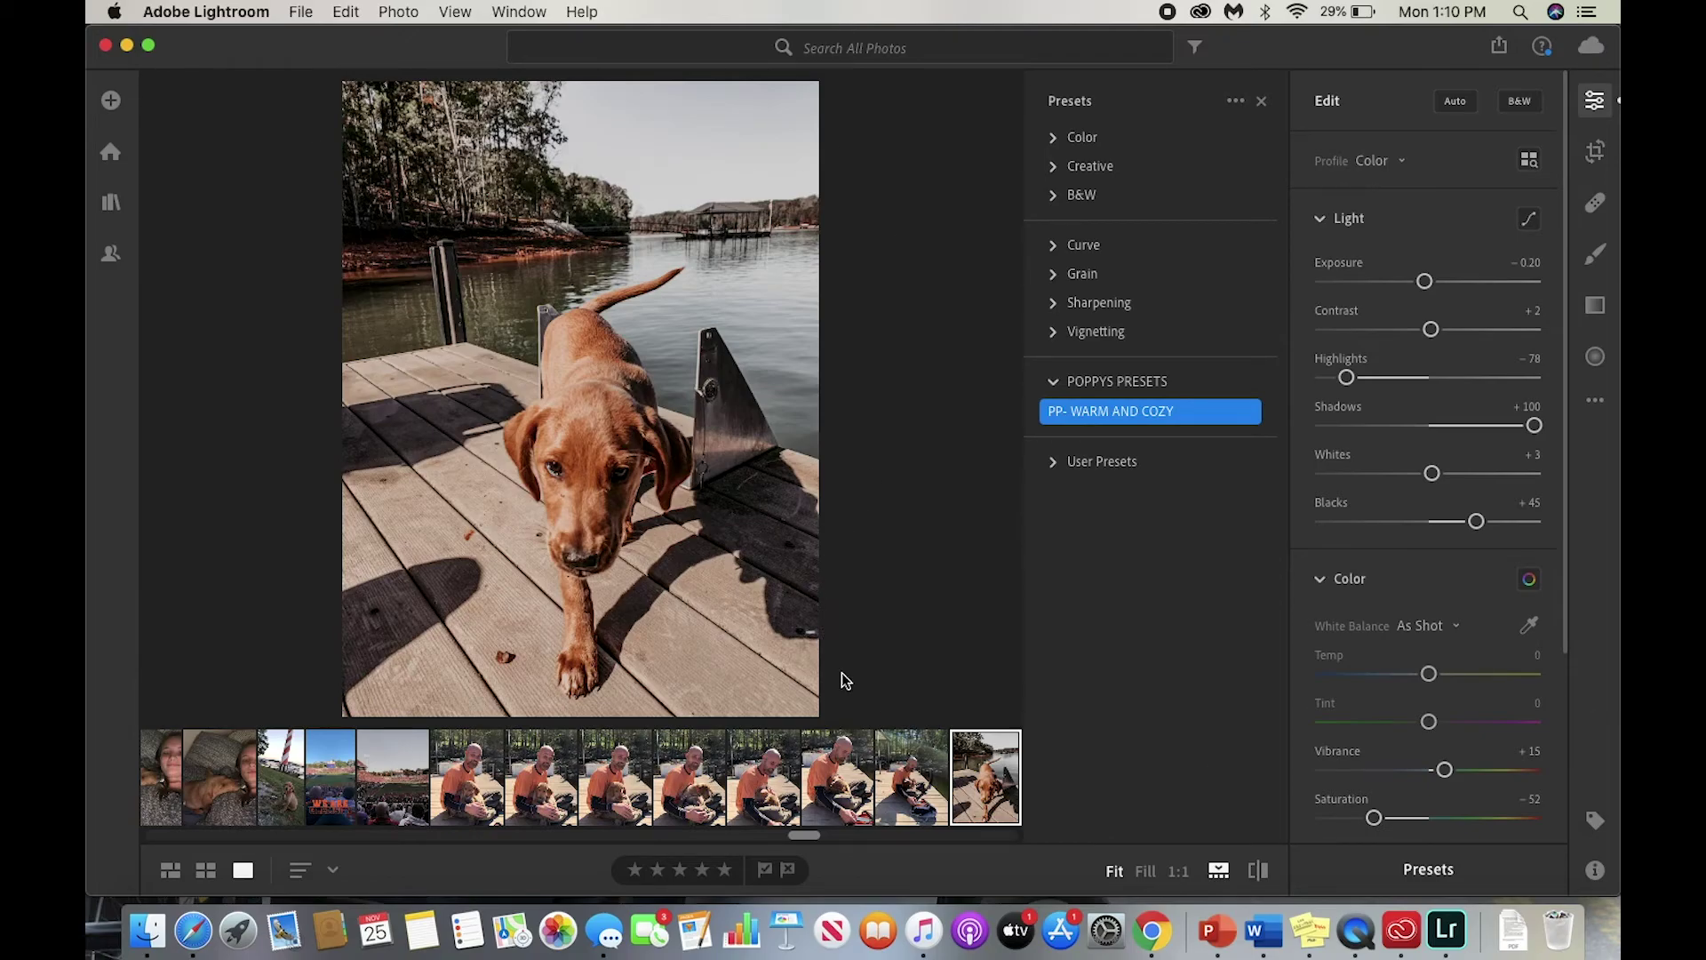
Step: Select the stadium photo and apply PP- WARM AND COZY to it
click(389, 797)
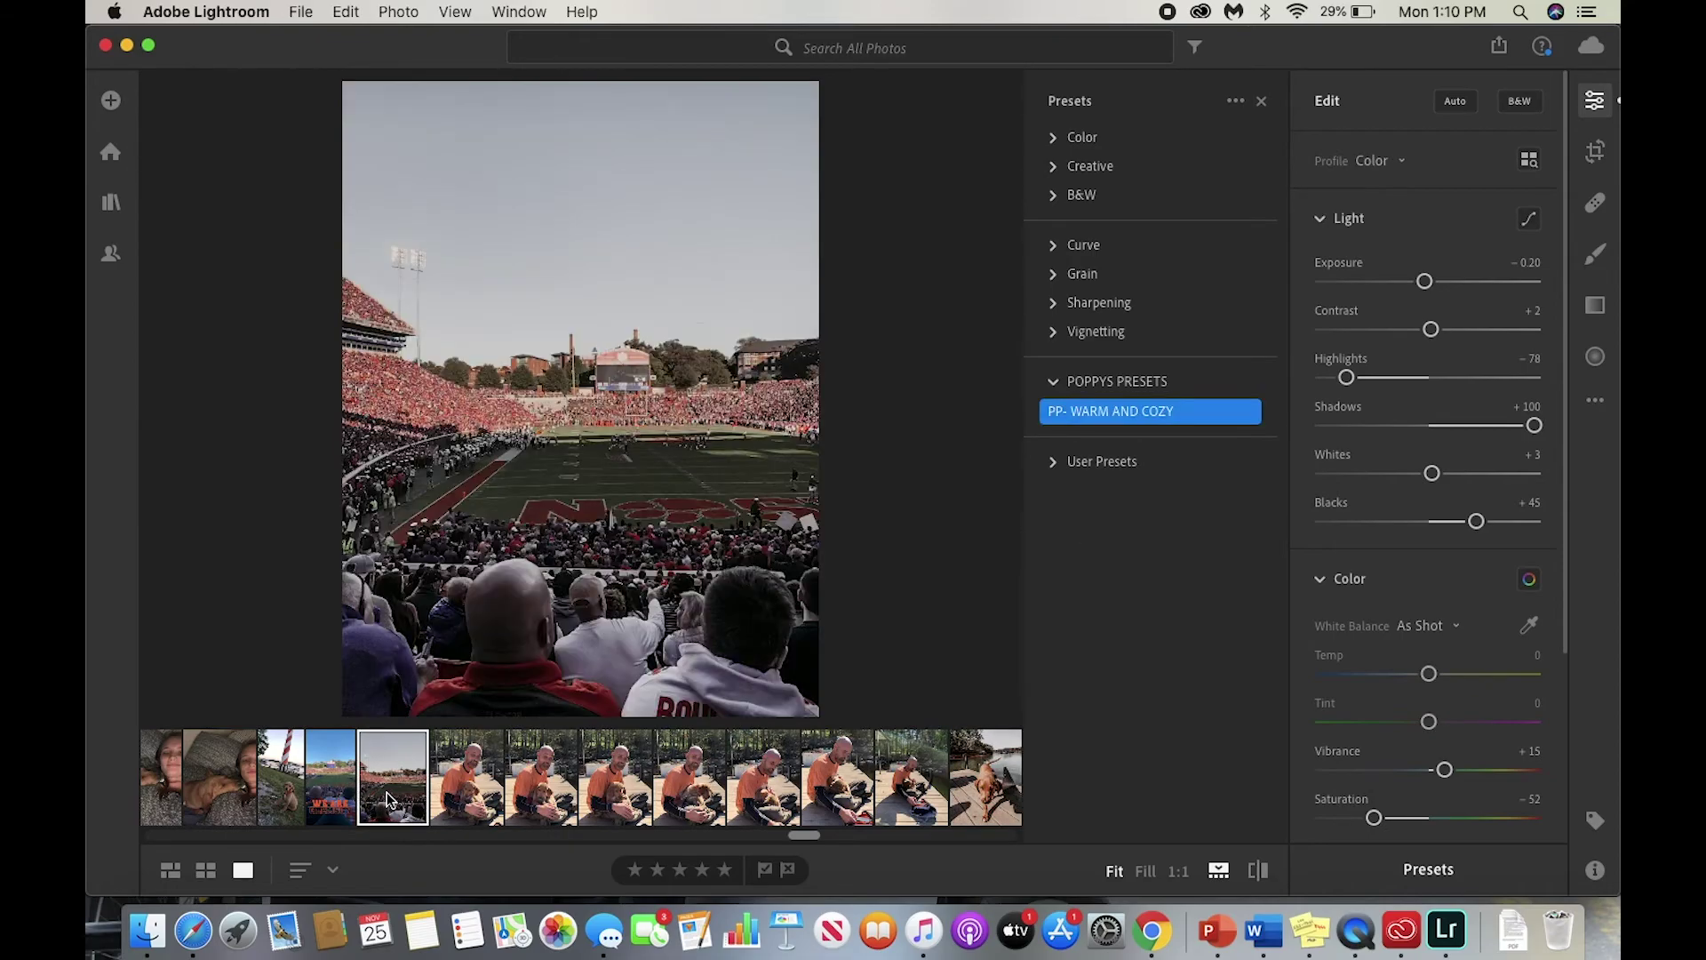
click(1139, 418)
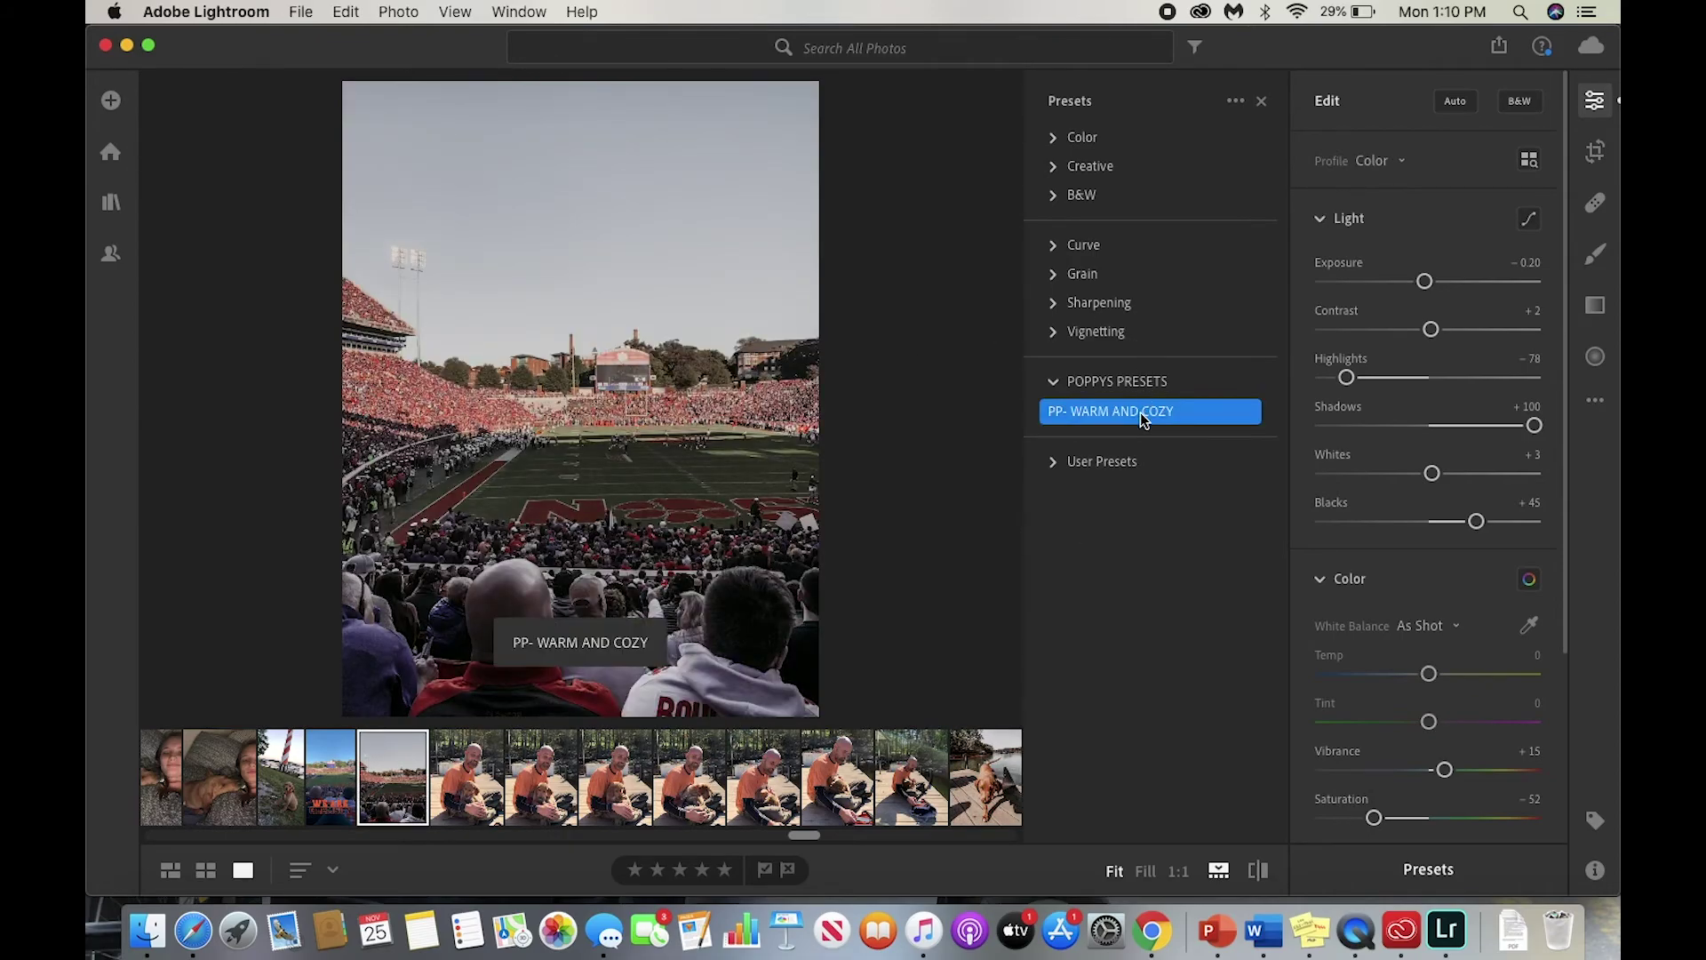